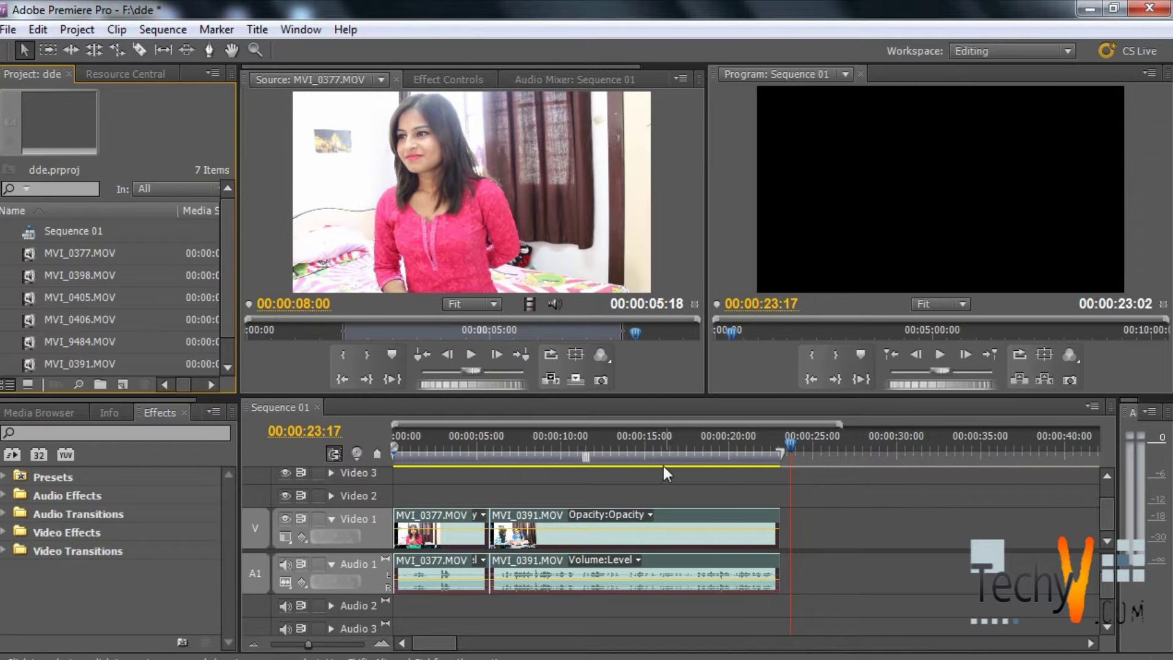
Scrub the Sequence 01 playhead to a later point in the timeline.
mouse_move(646, 444)
left_mouse_down()
mouse_move(765, 443)
mouse_move(441, 467)
mouse_move(784, 430)
left_mouse_up()
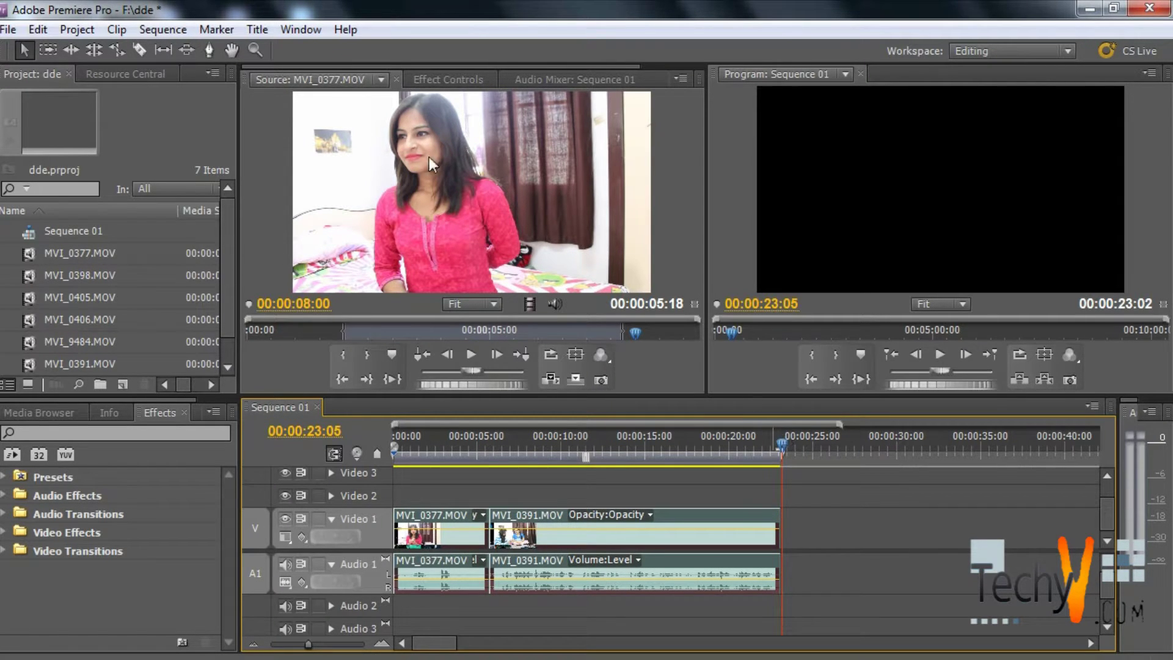
Create the Default Still title Title 01 and choose the Type tool in the Titler.
left_click(257, 29)
mouse_move(295, 51)
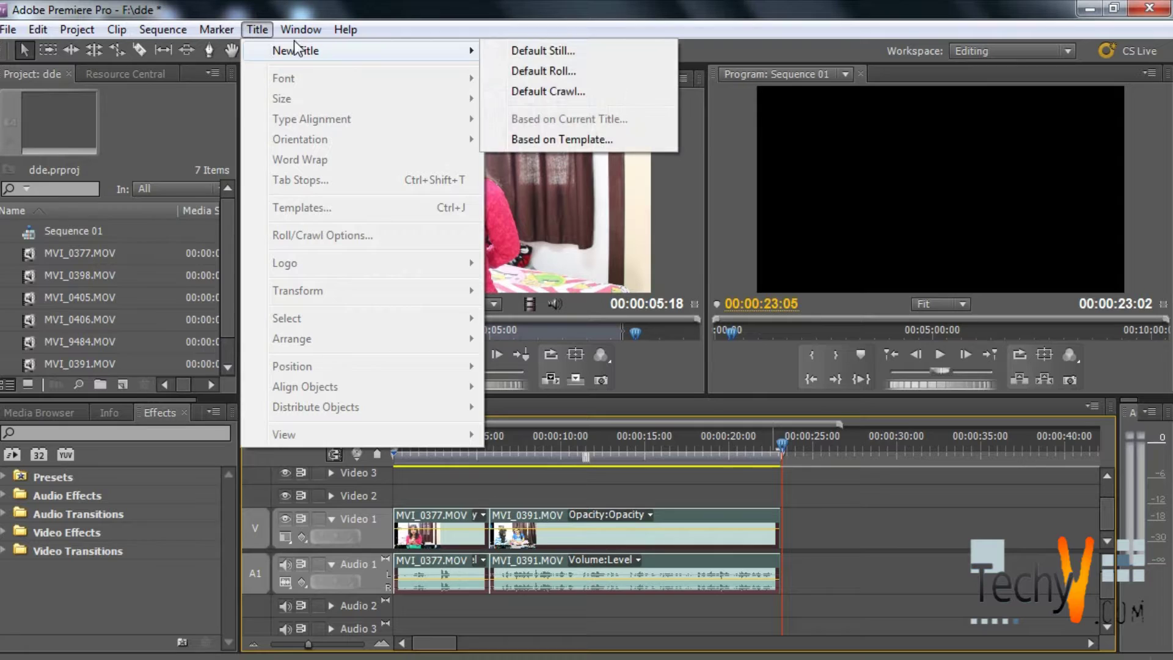
left_click(503, 53)
left_click(624, 428)
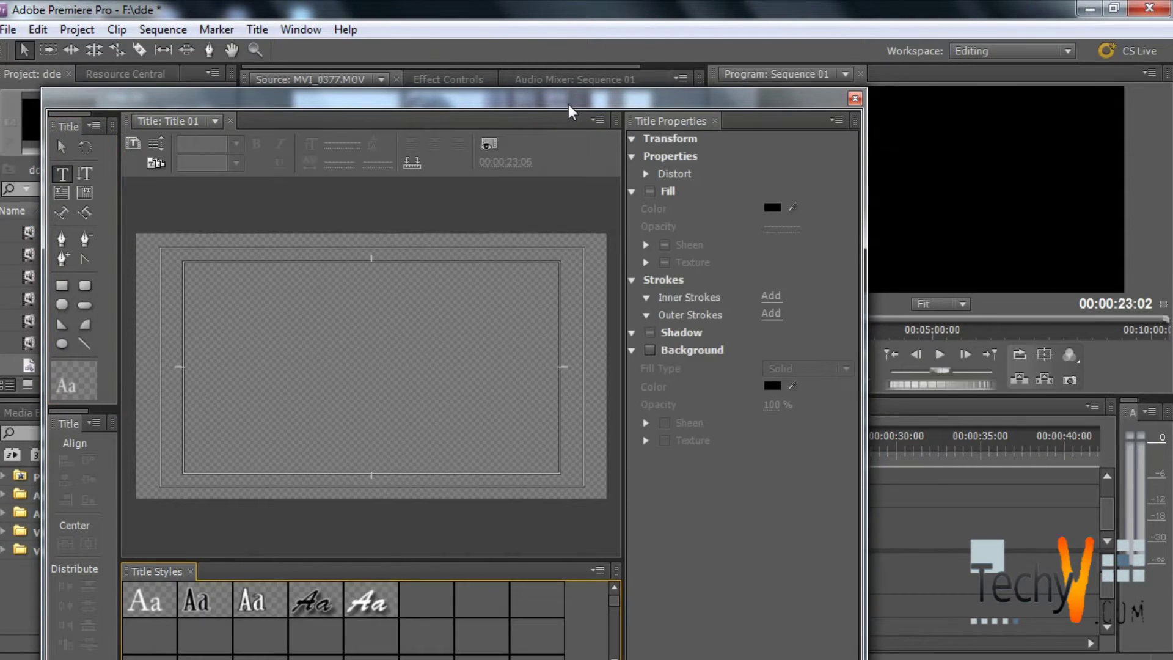
left_click_drag(569, 103, 656, 46)
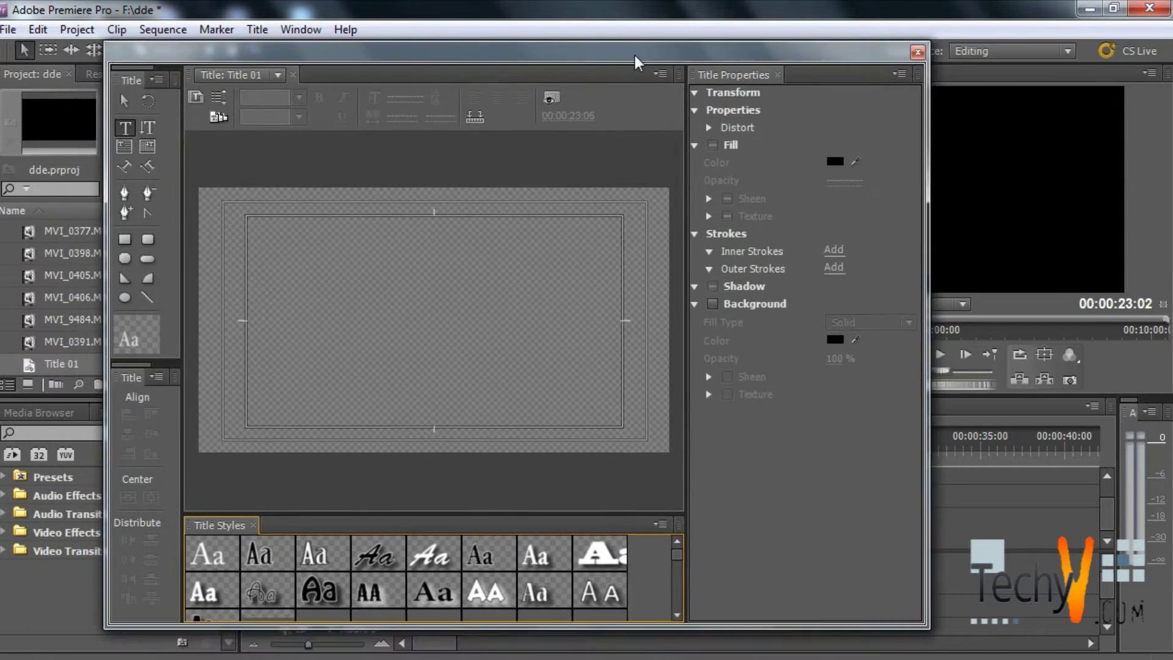
left_click(152, 117)
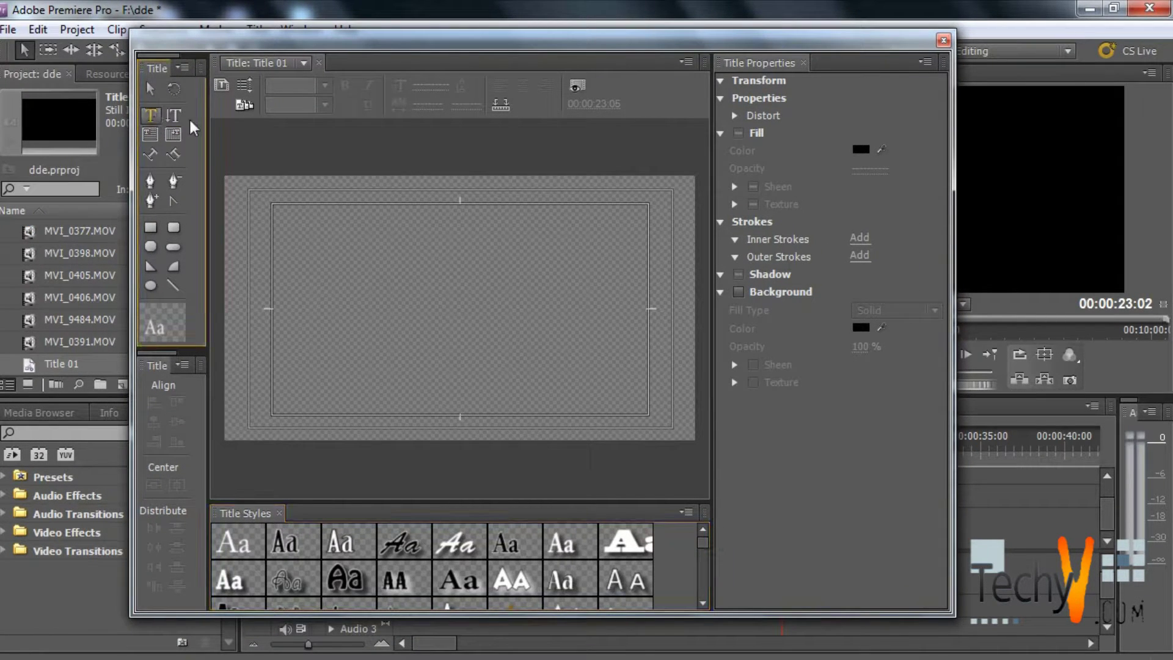
left_click_drag(315, 191, 455, 324)
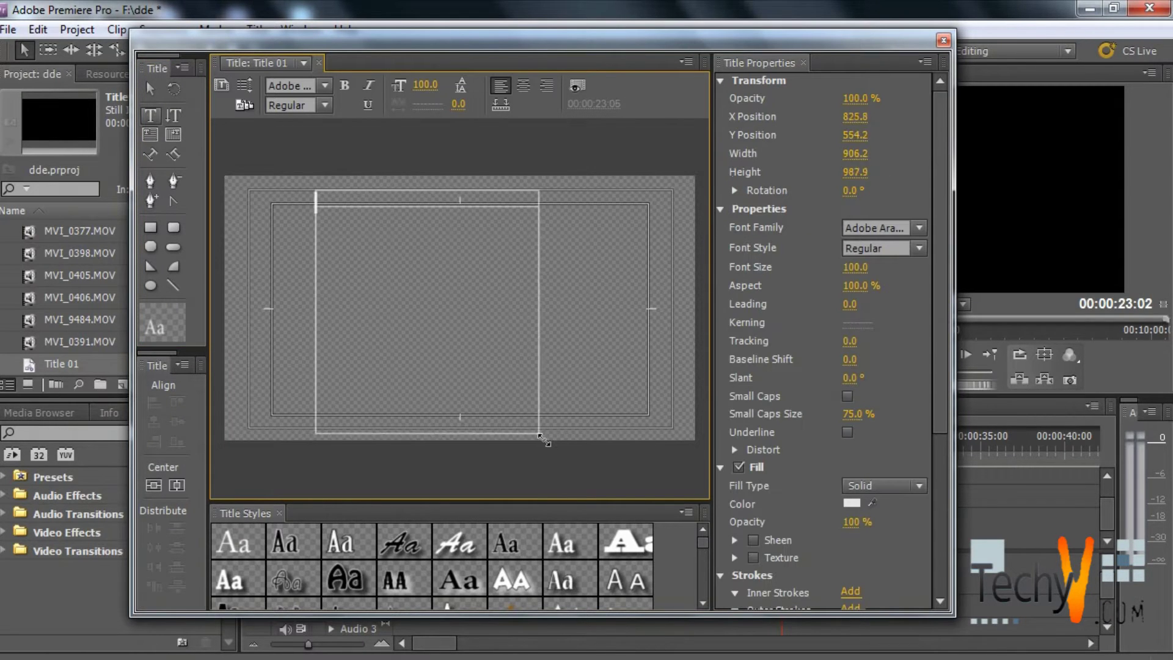
left_click_drag(482, 363, 602, 455)
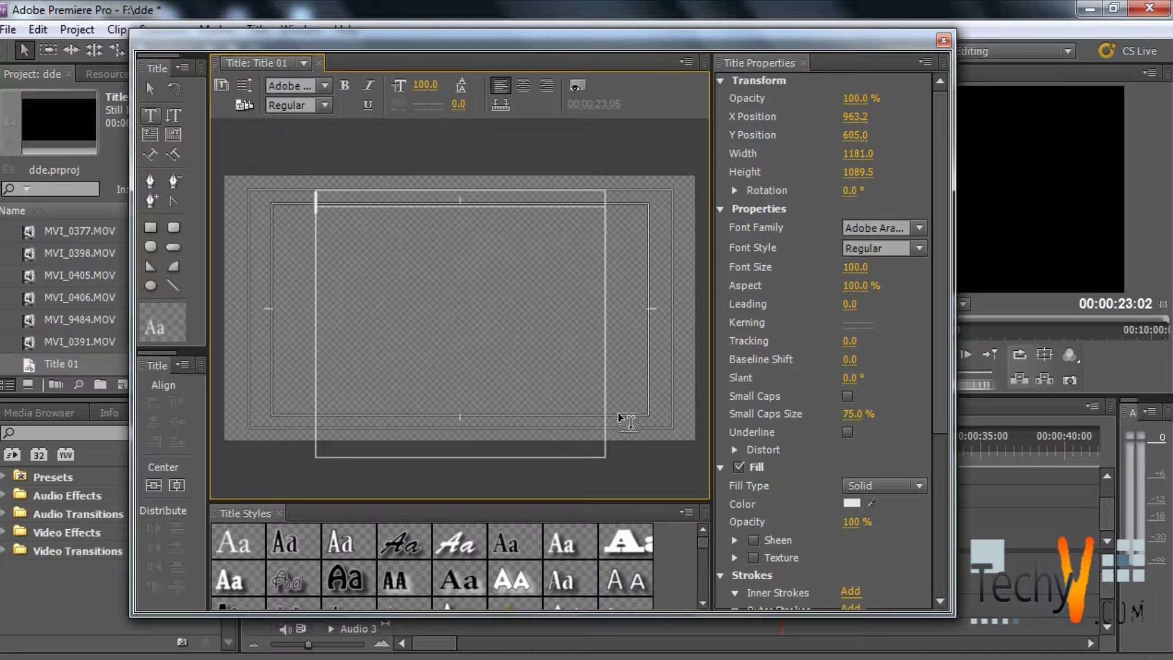
type("M")
type("O JO ")
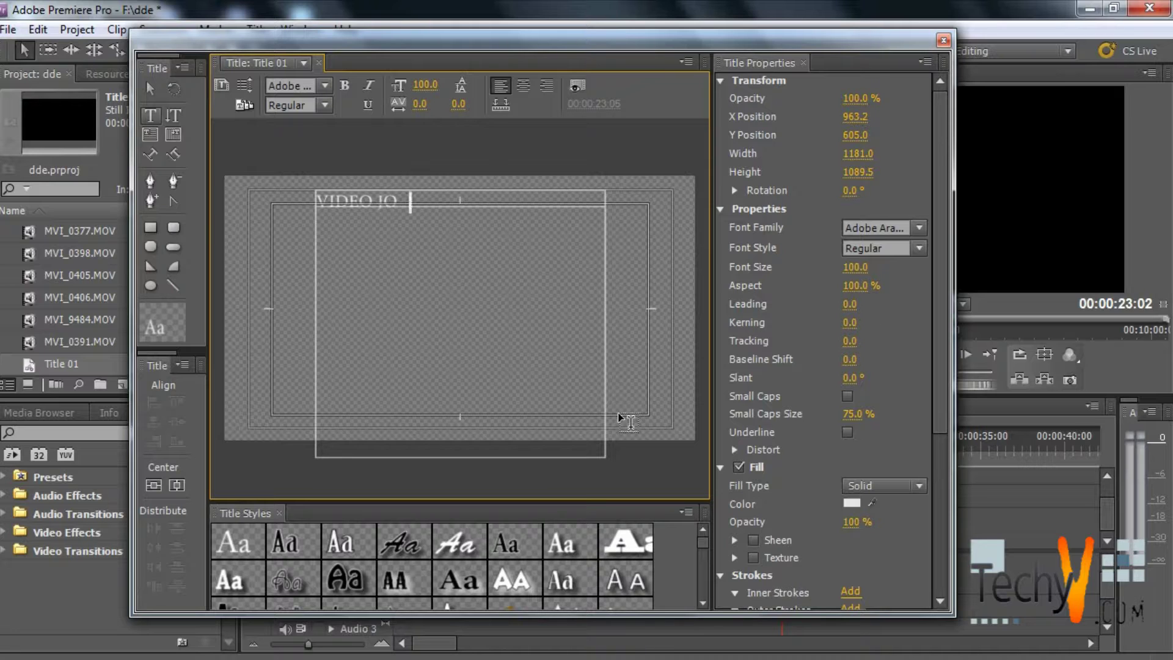
type("NALIST")
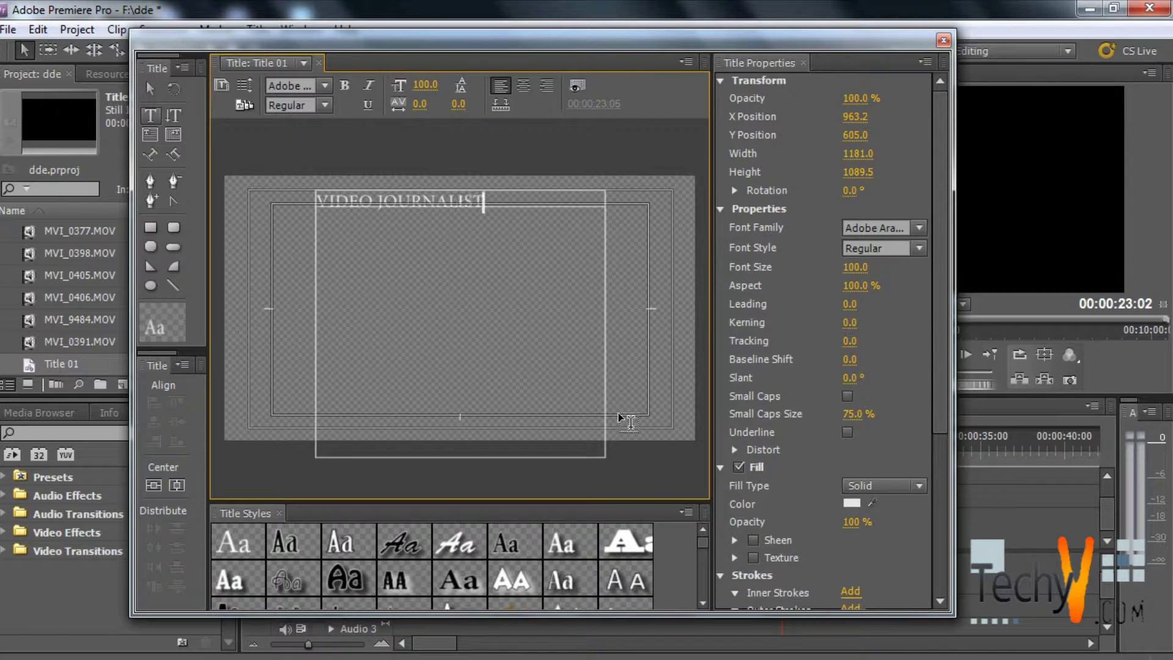
key("Return")
type("NEGHA")
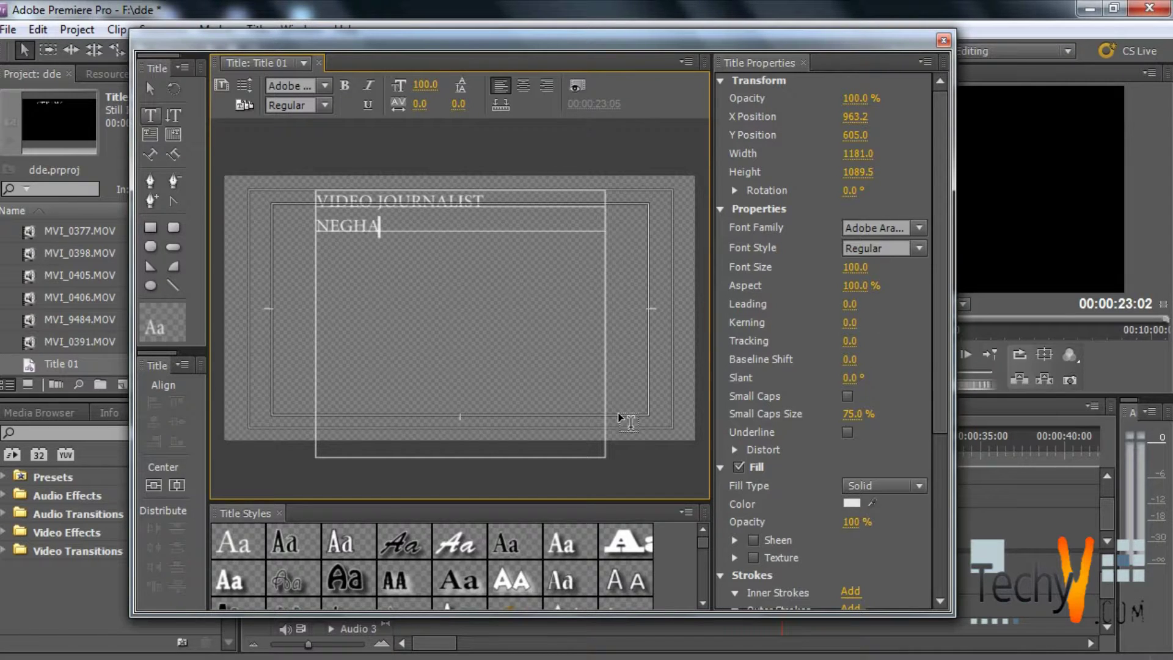
key("BackSpace")
key("BackSpace")
type("HA K")
type("APOOR")
key("ctrl+a")
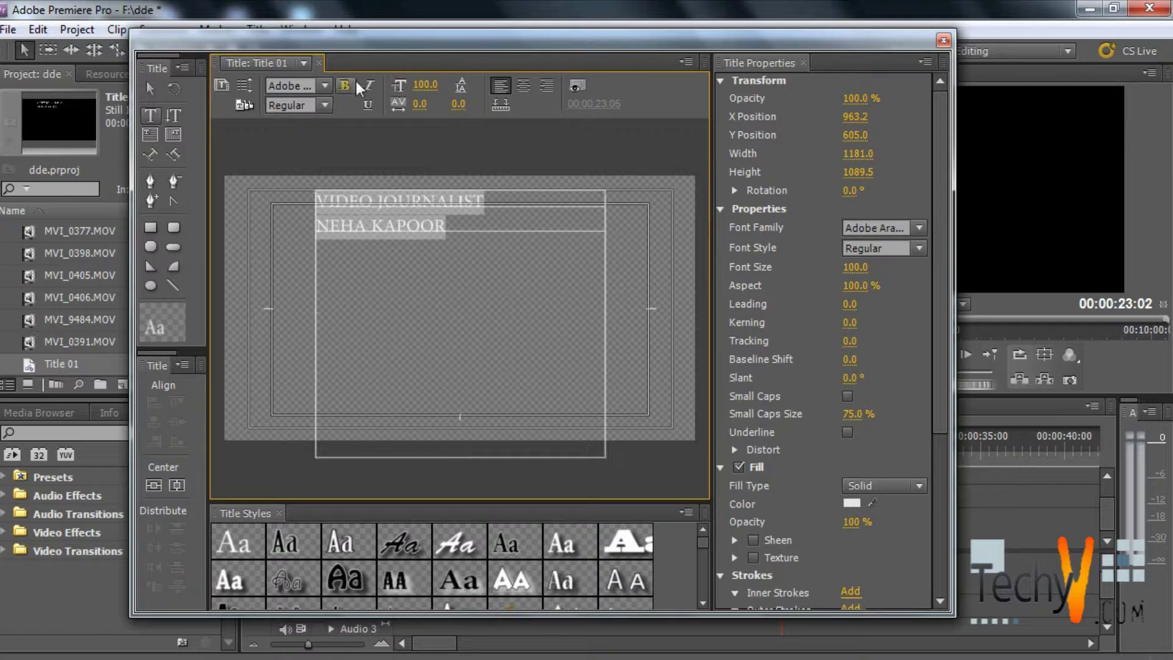
left_click(524, 86)
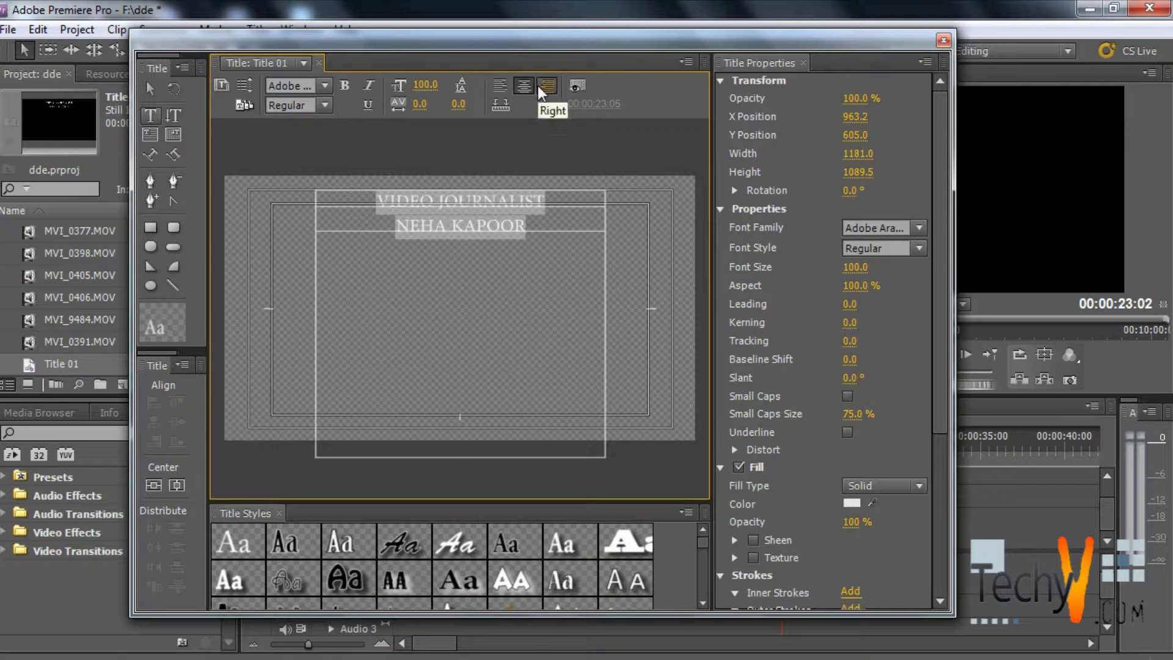
left_click(546, 85)
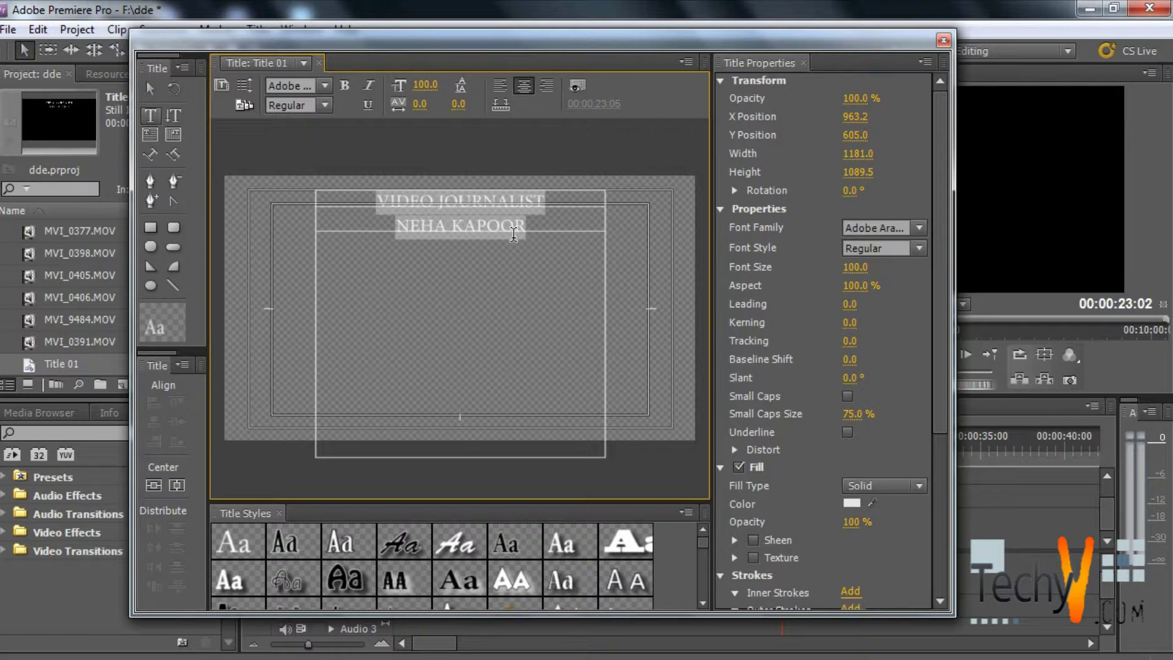
Enlarge the title's text box with the Selection tool.
left_click(527, 229)
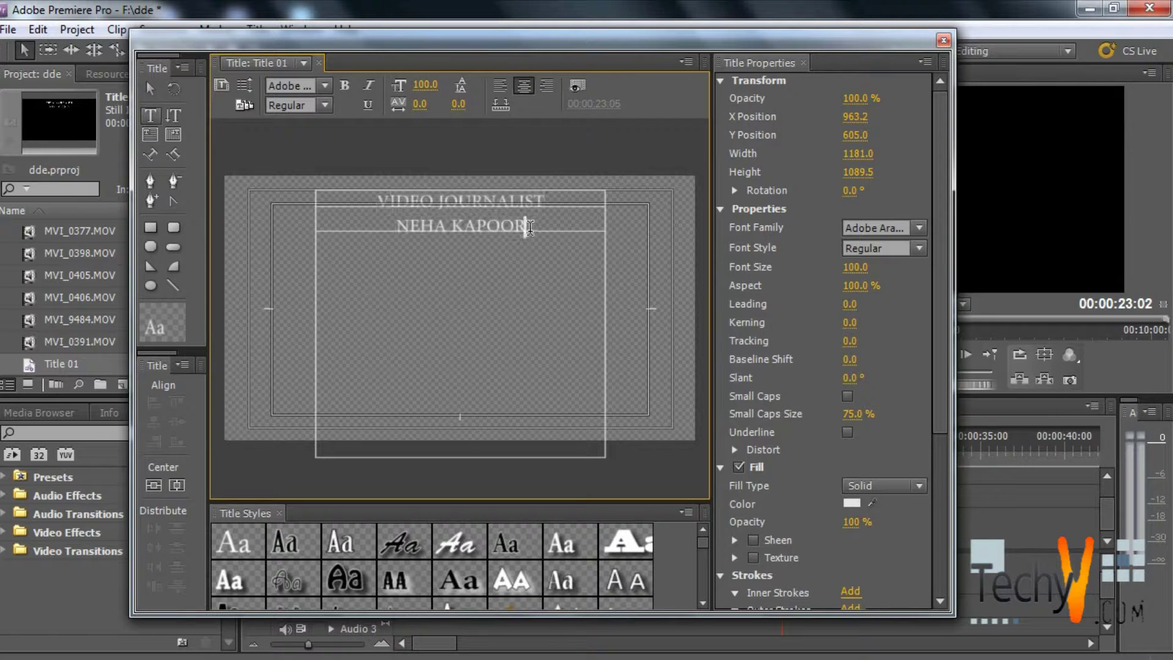
left_click(149, 91)
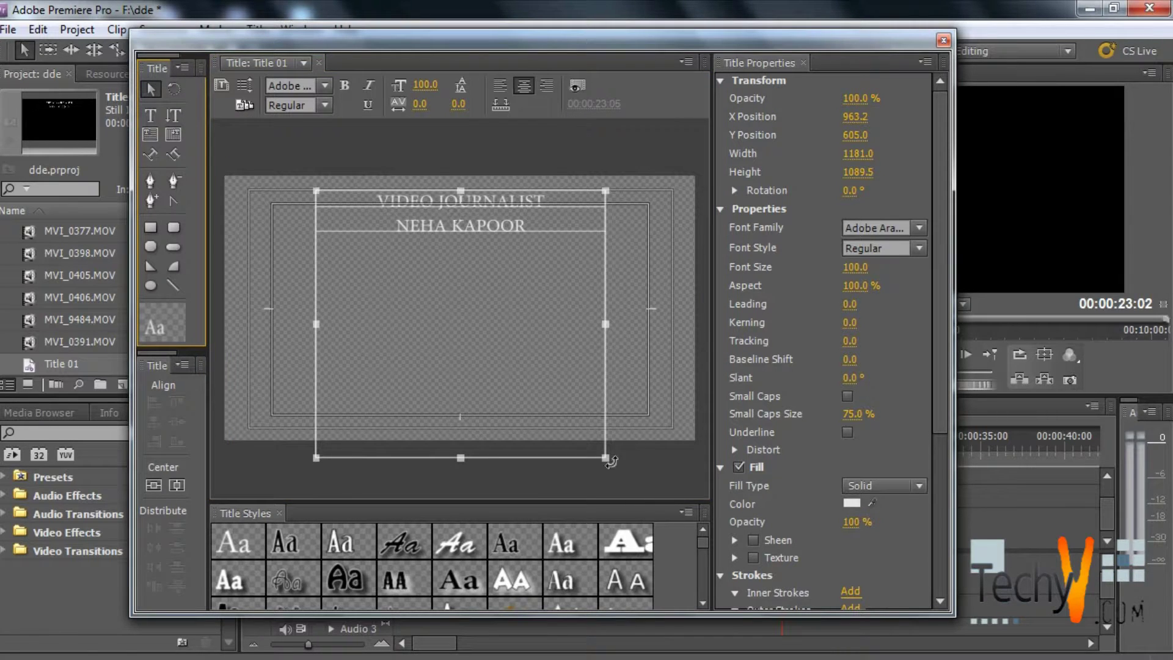
mouse_move(607, 459)
left_mouse_down()
mouse_move(740, 545)
mouse_move(647, 487)
left_mouse_up()
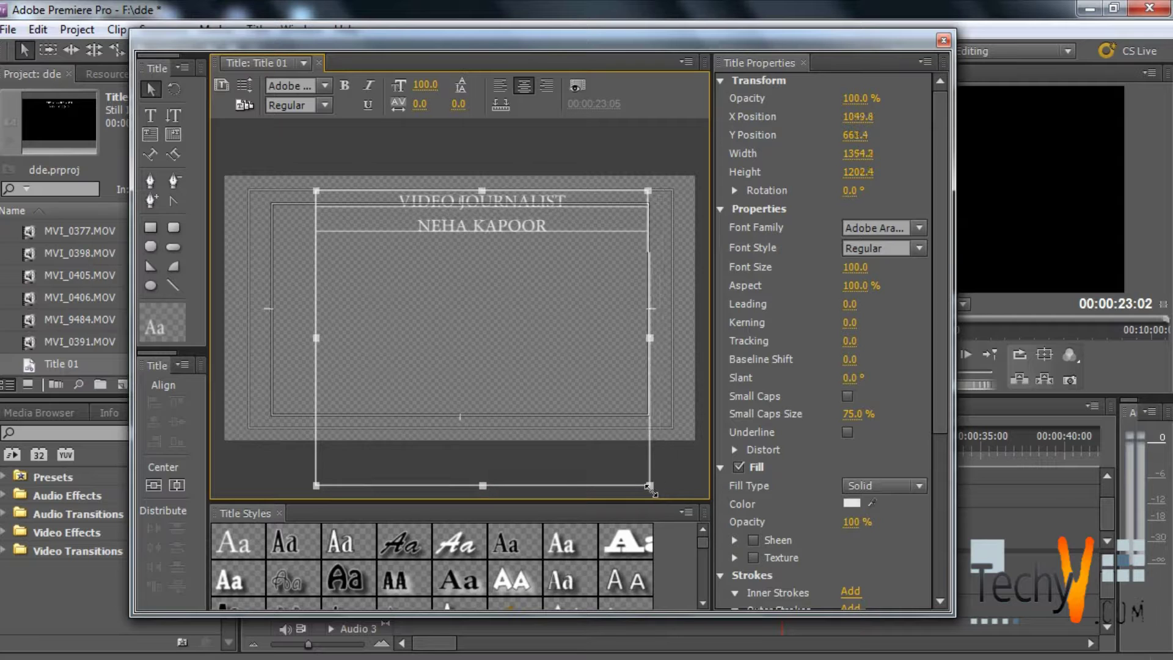
Set both caption lines to the David font and reselect all the text.
left_click(150, 115)
key("ctrl+a")
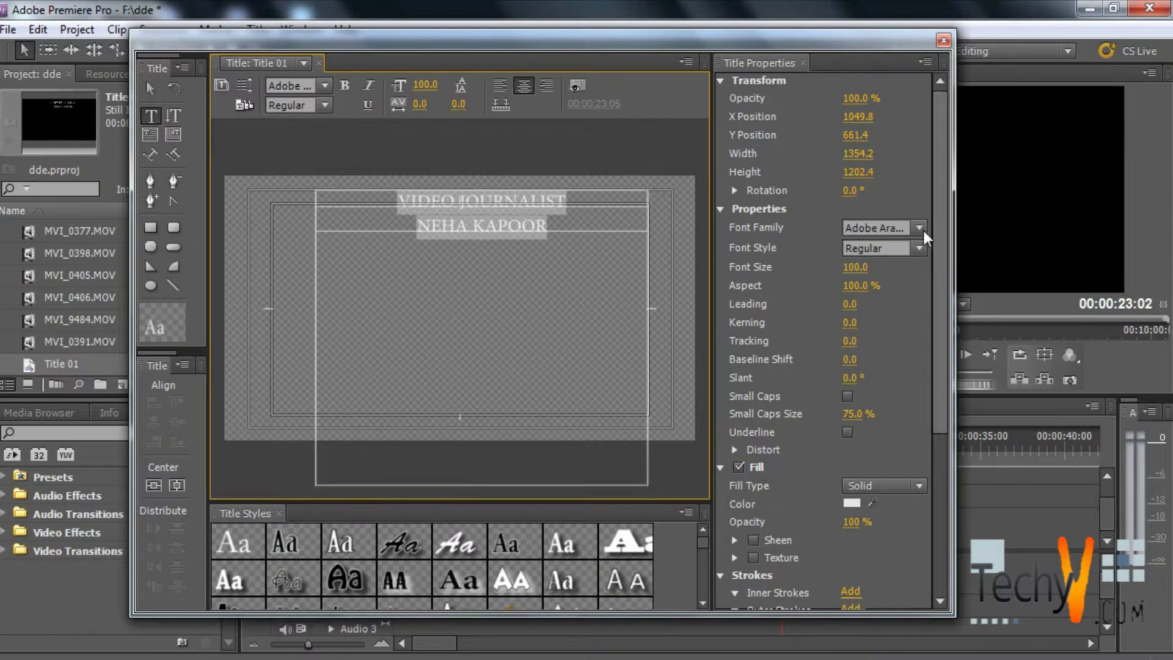
left_click(917, 229)
left_click(898, 319)
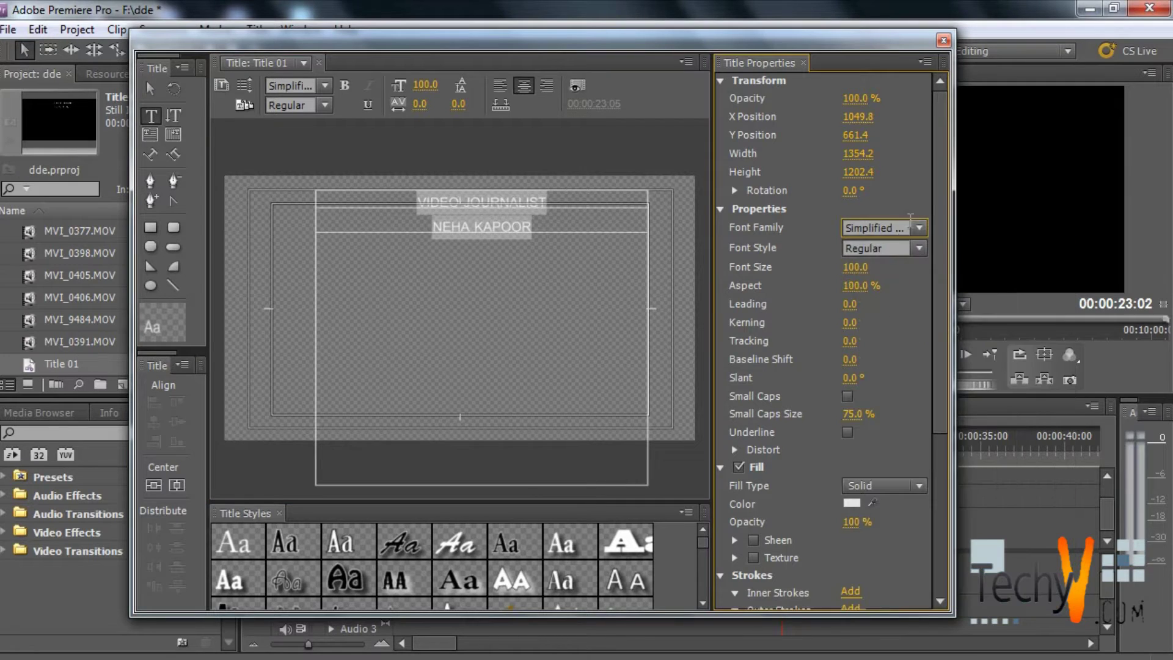
left_click(917, 229)
left_click(875, 424)
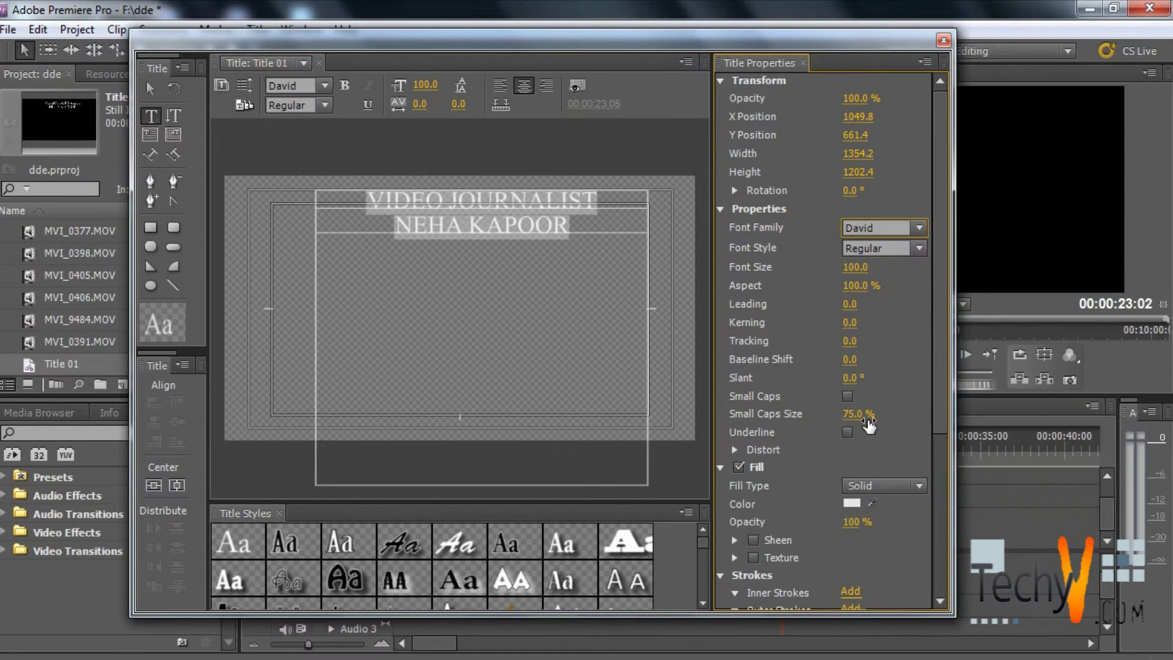
left_click(540, 257)
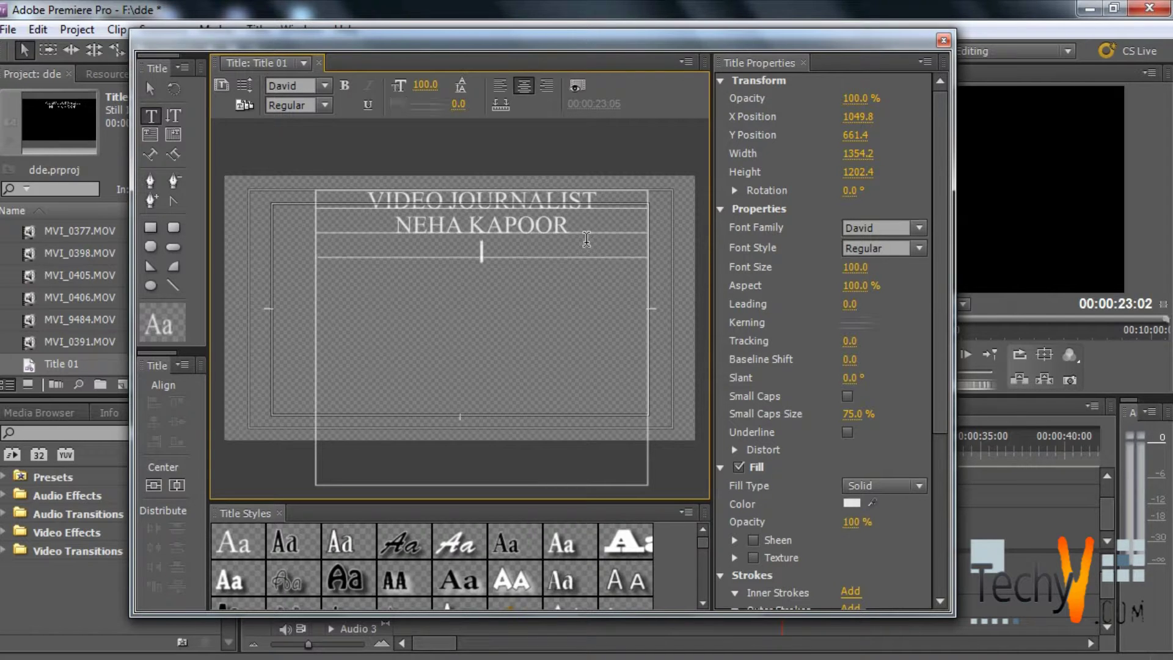
key("ctrl+a")
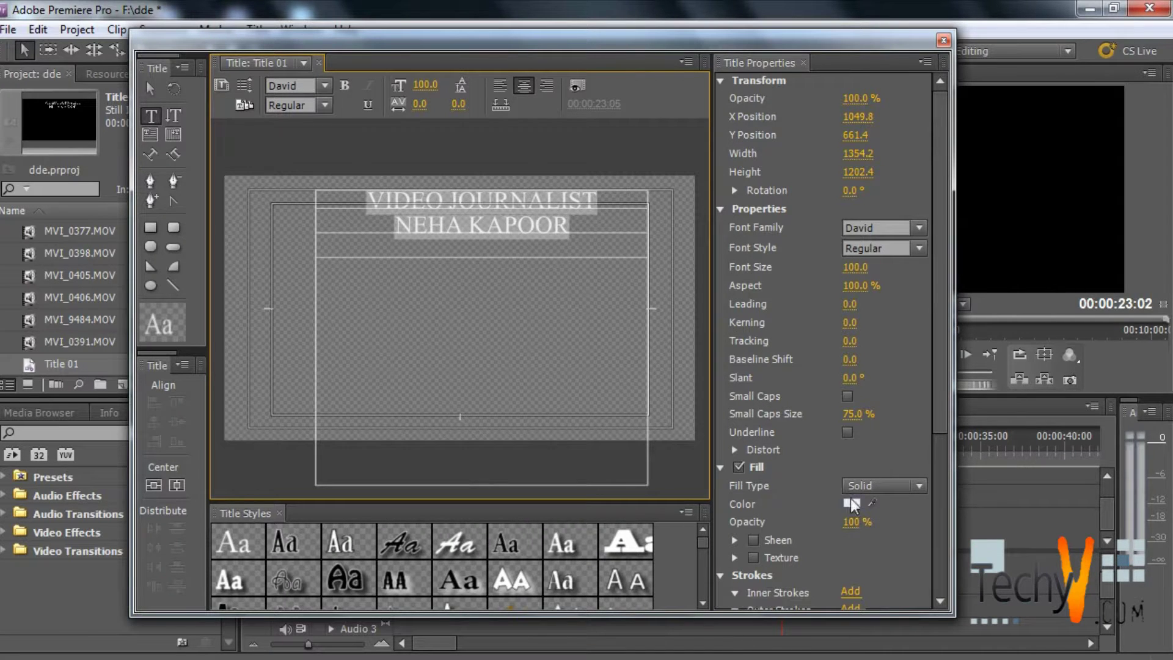
Fill both caption lines with dark red colour 851C1C.
left_click(851, 504)
left_click(563, 378)
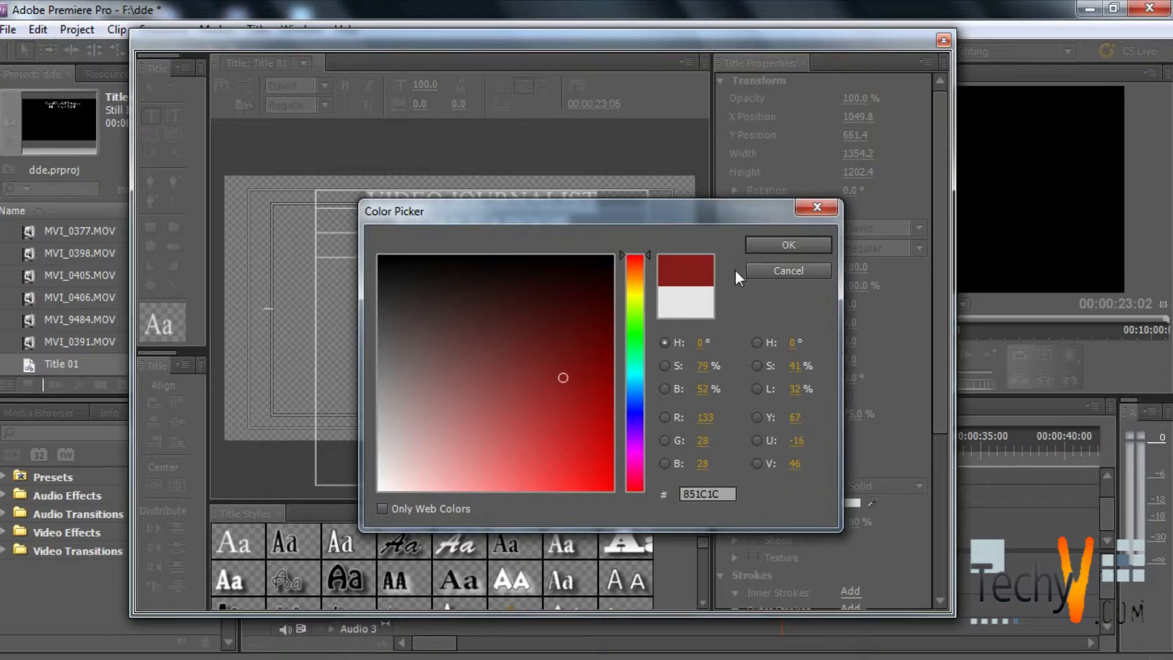
left_click(770, 245)
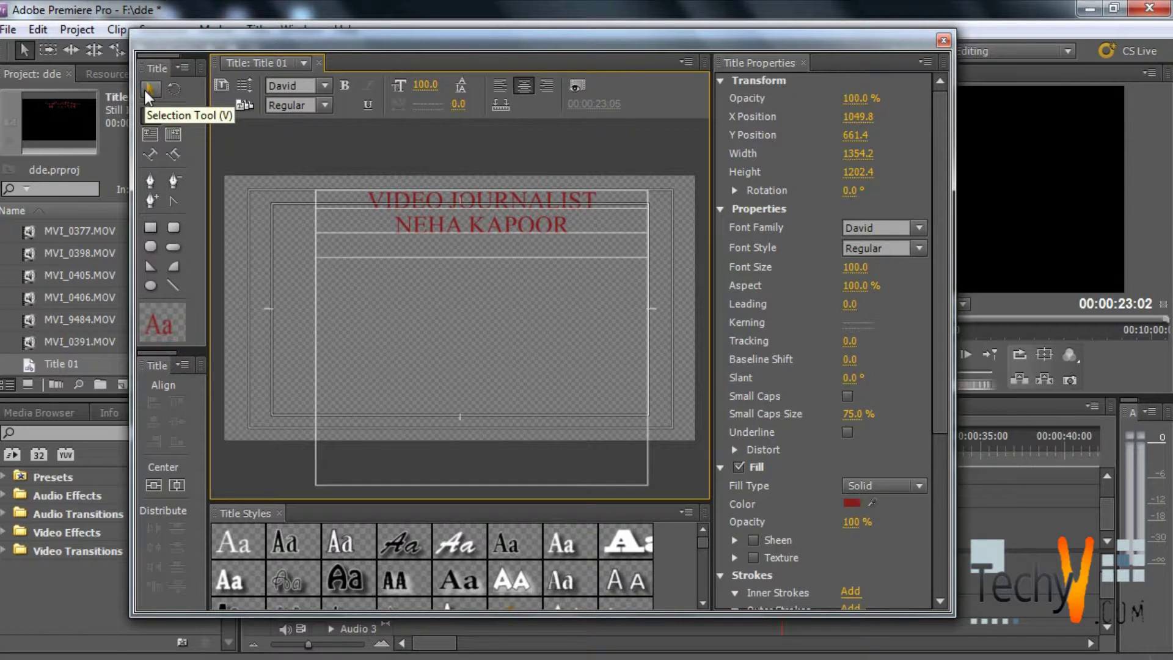
Nudge the text box and raise the caption's font size from 100 to 110.
left_click(148, 89)
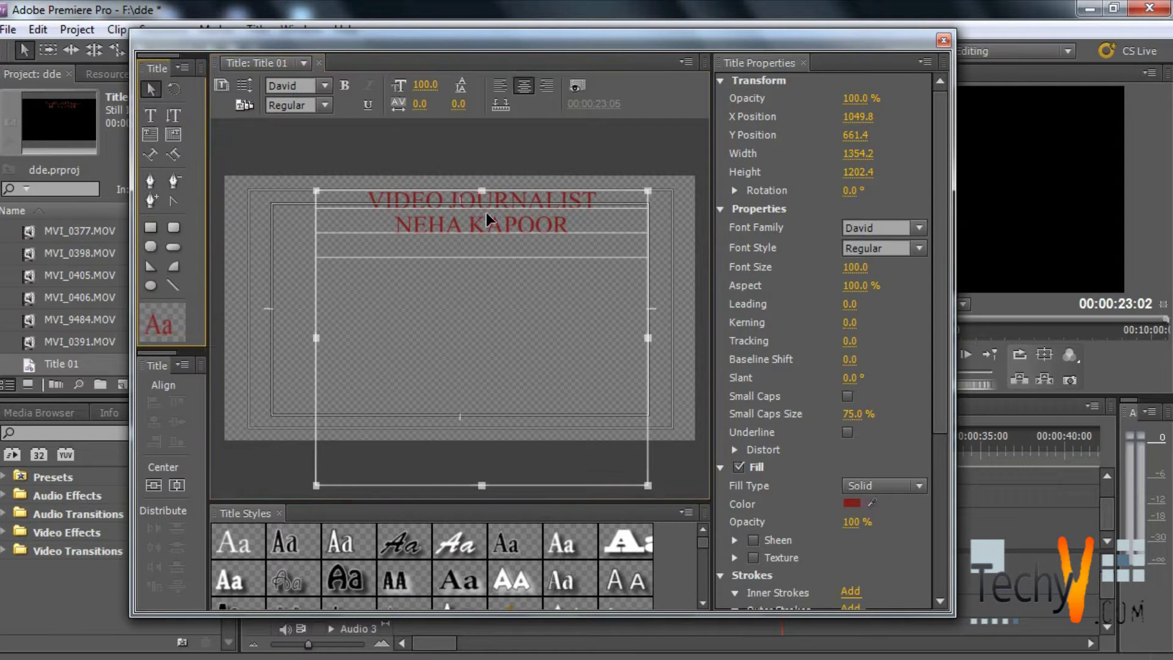
left_click_drag(491, 223, 487, 226)
left_click(149, 116)
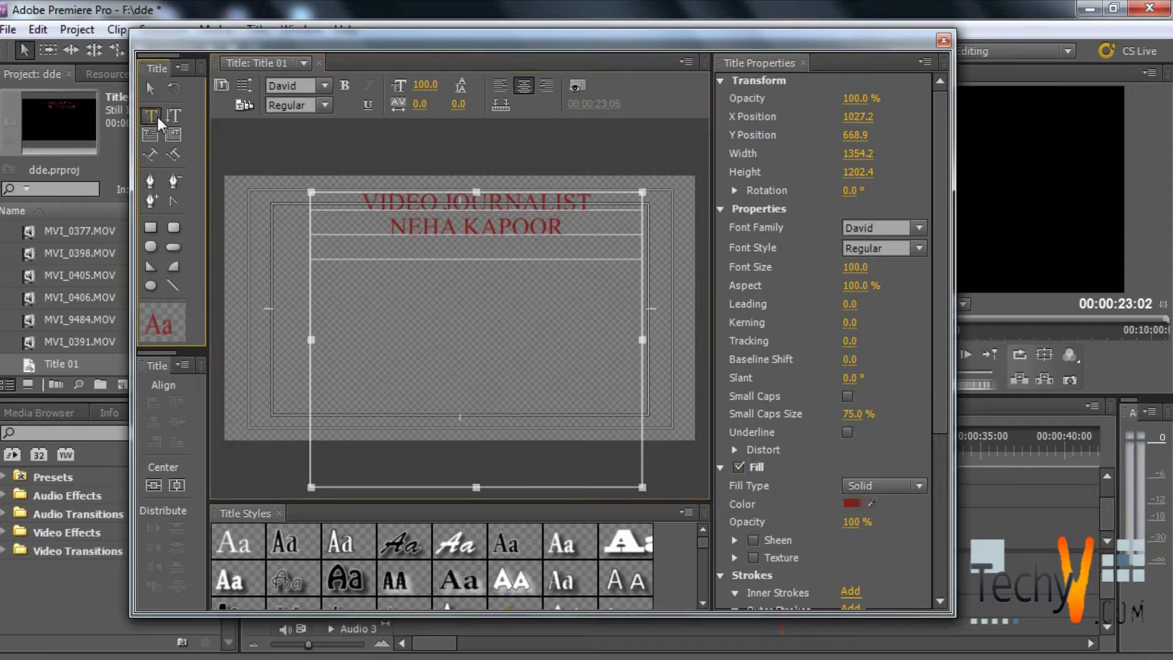
left_click(449, 253)
key("ctrl+a")
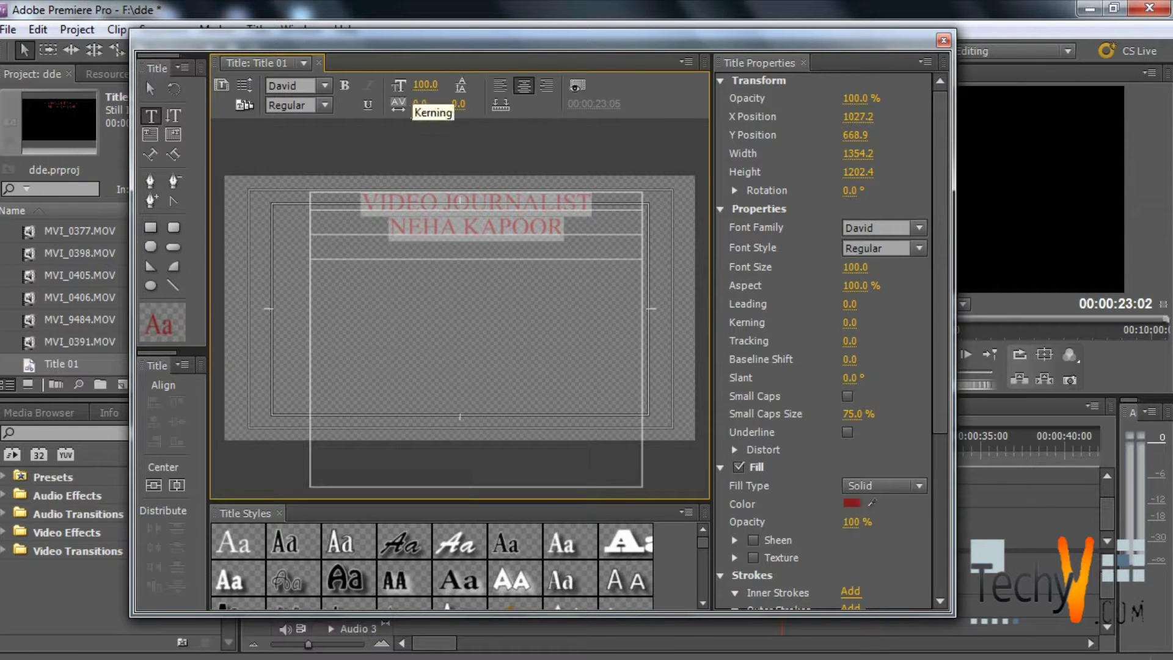
mouse_move(420, 103)
left_mouse_down()
mouse_move(449, 104)
mouse_move(421, 103)
left_mouse_up()
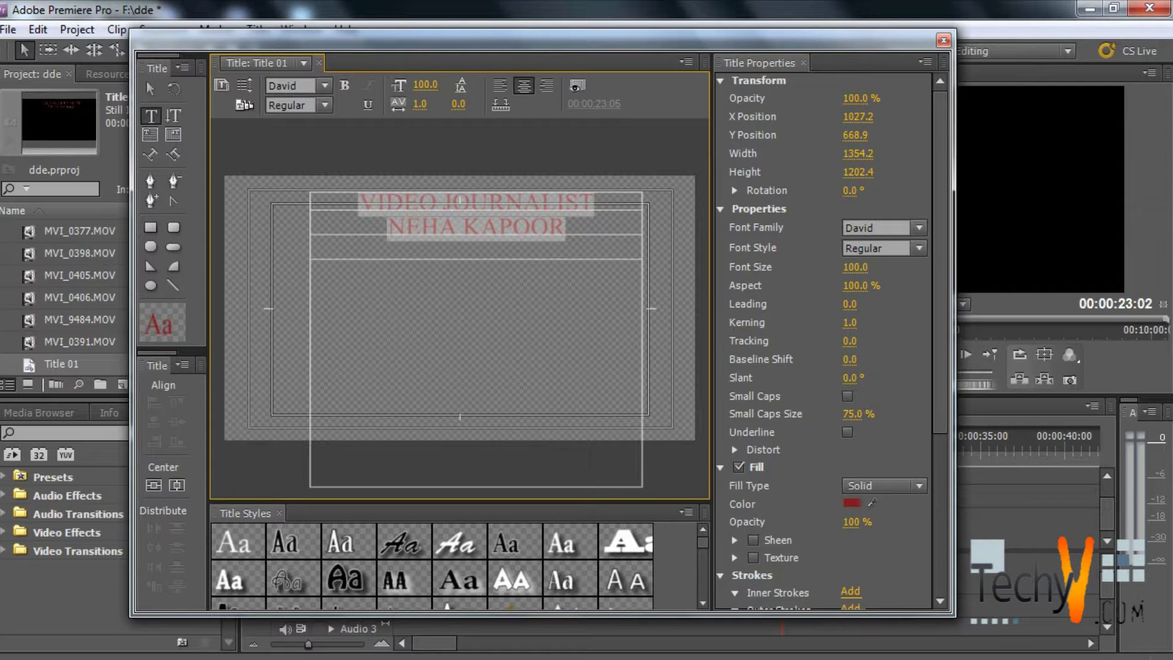
left_click_drag(424, 85, 434, 85)
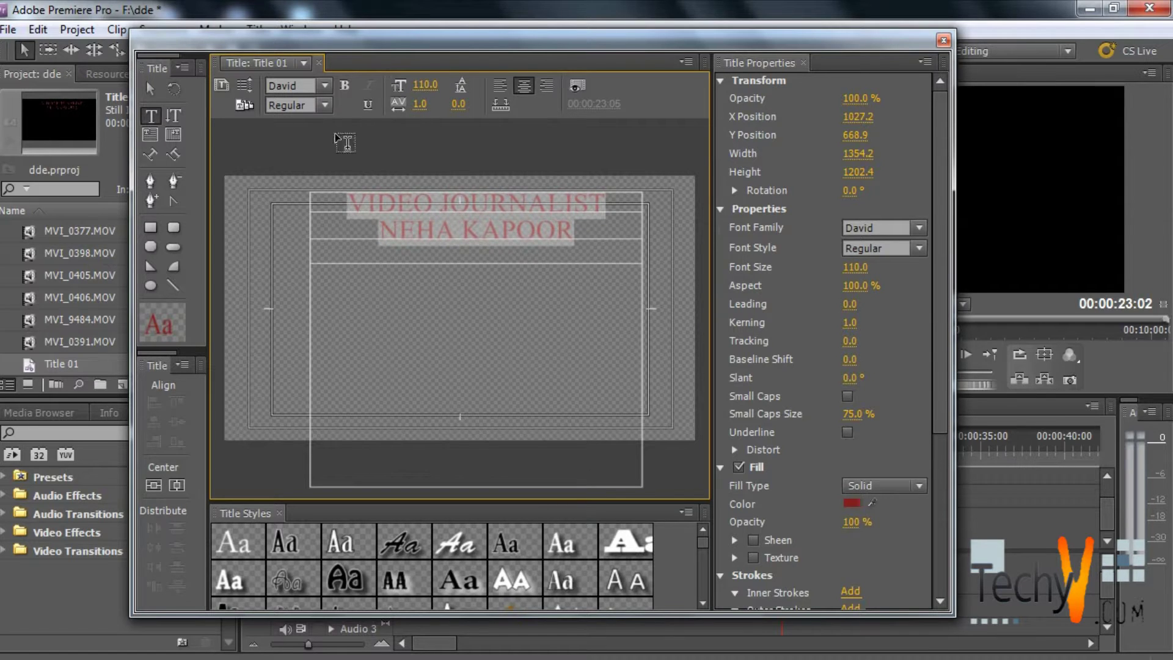
Move the caption text block slightly down and left on the canvas.
left_click(151, 89)
left_click(408, 155)
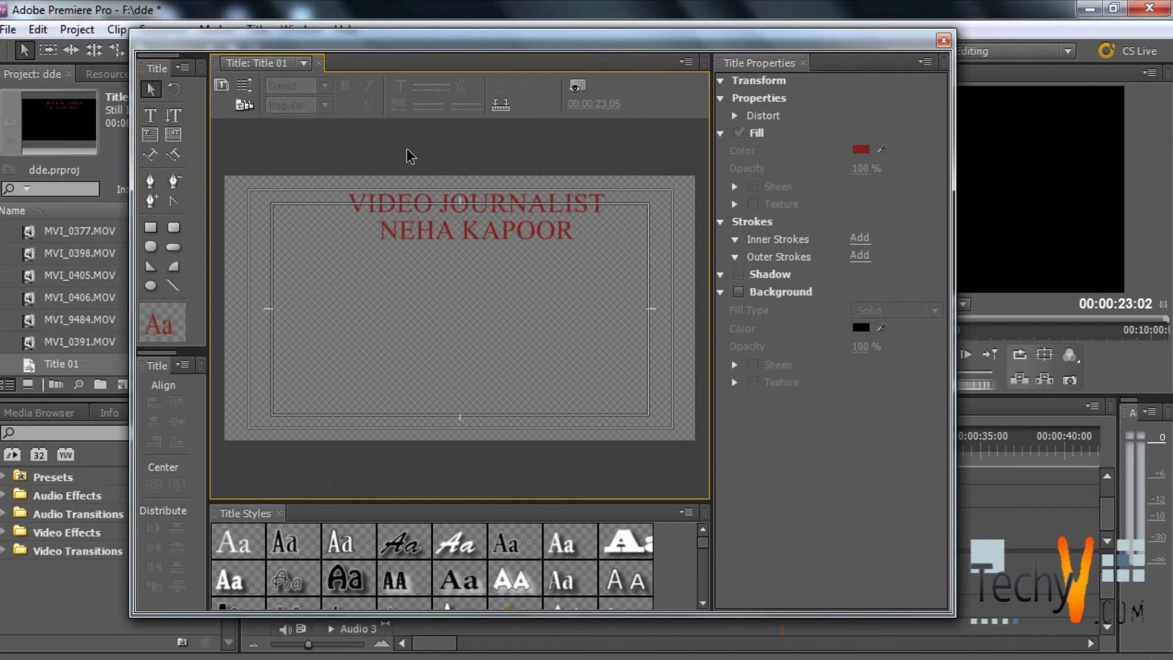
left_click_drag(440, 203, 438, 212)
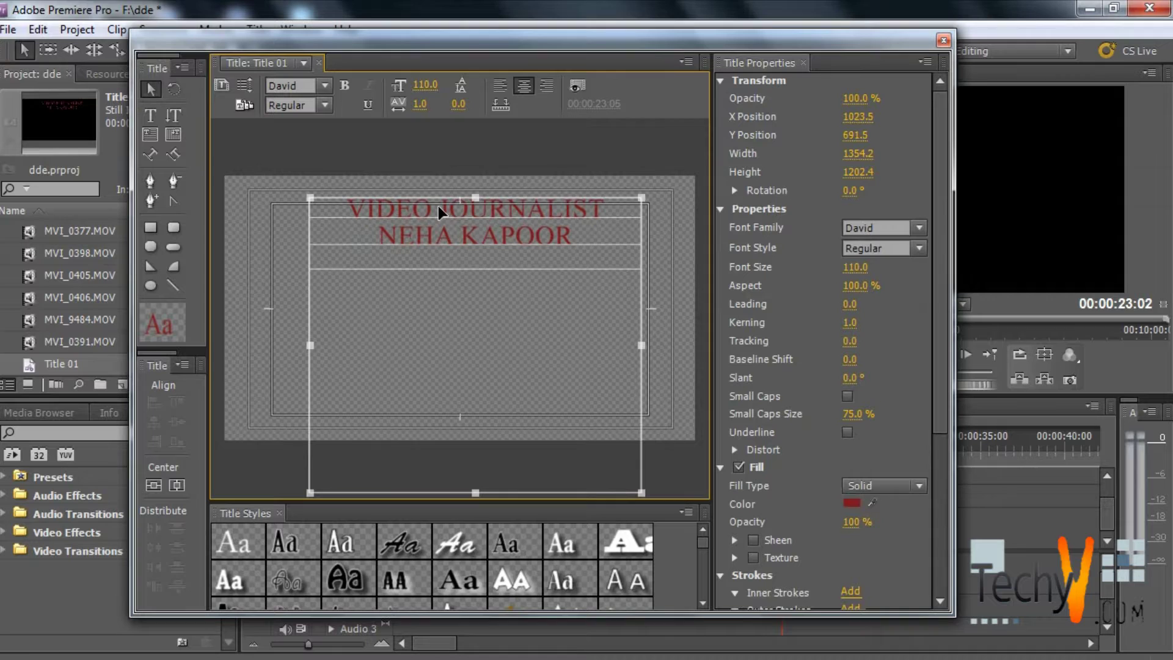
right_click(438, 212)
left_click(383, 161)
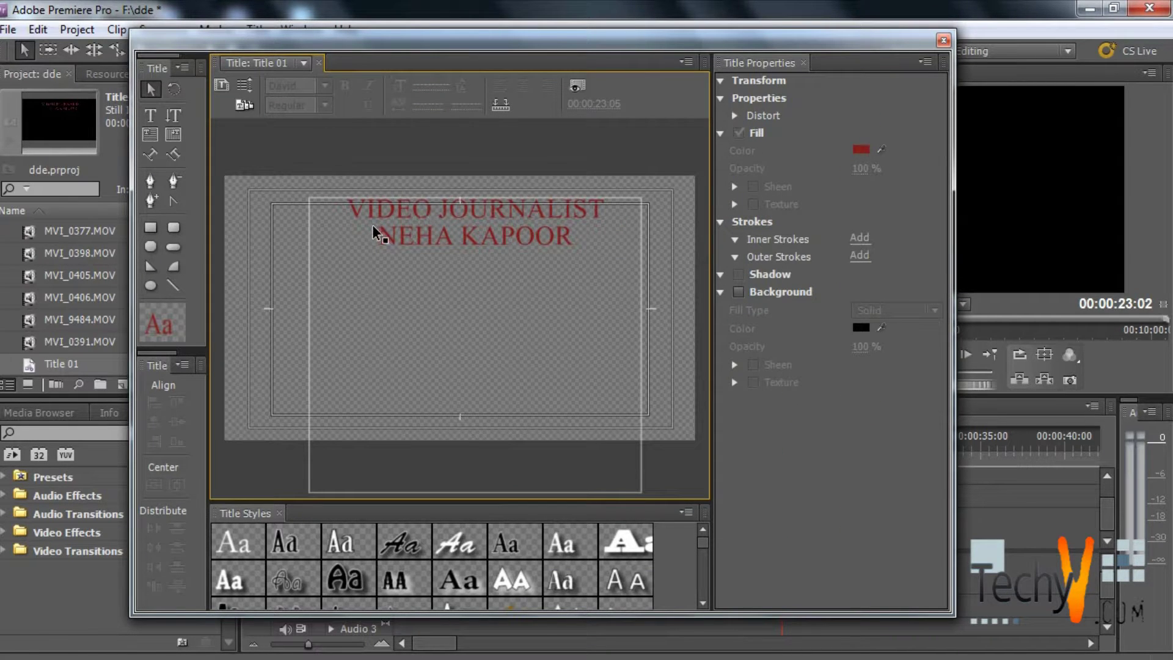
left_click_drag(399, 236, 390, 243)
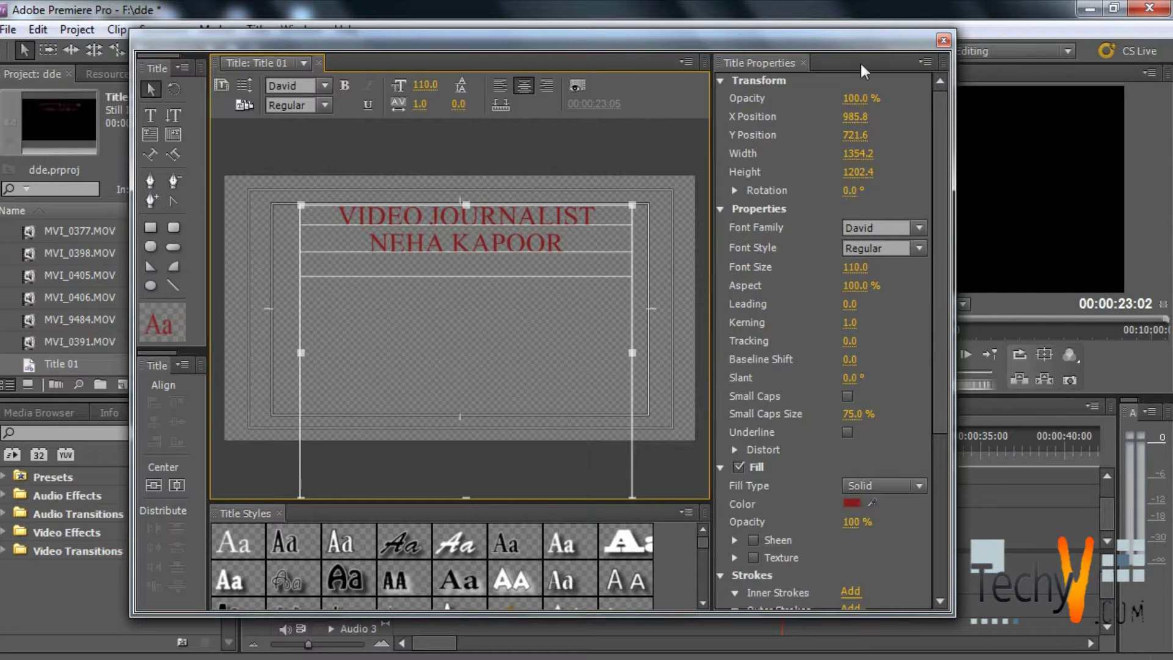
Place Title 01 on Video 1 right after MVI_0391 and select the clip.
left_click(943, 41)
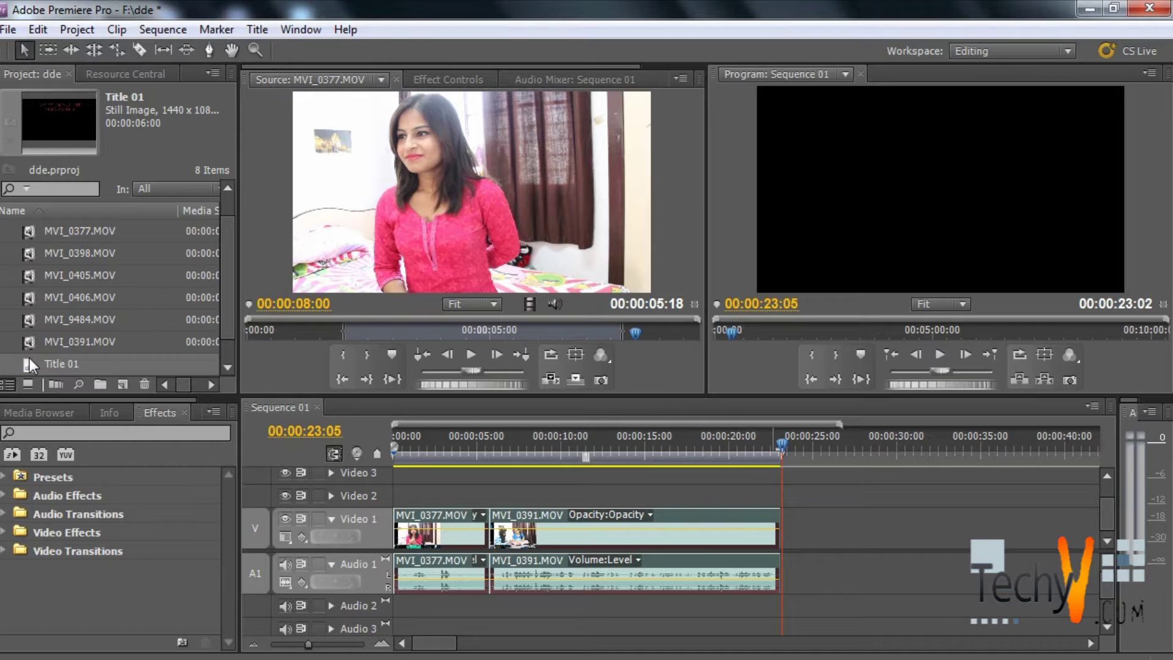
left_click_drag(29, 362, 853, 531)
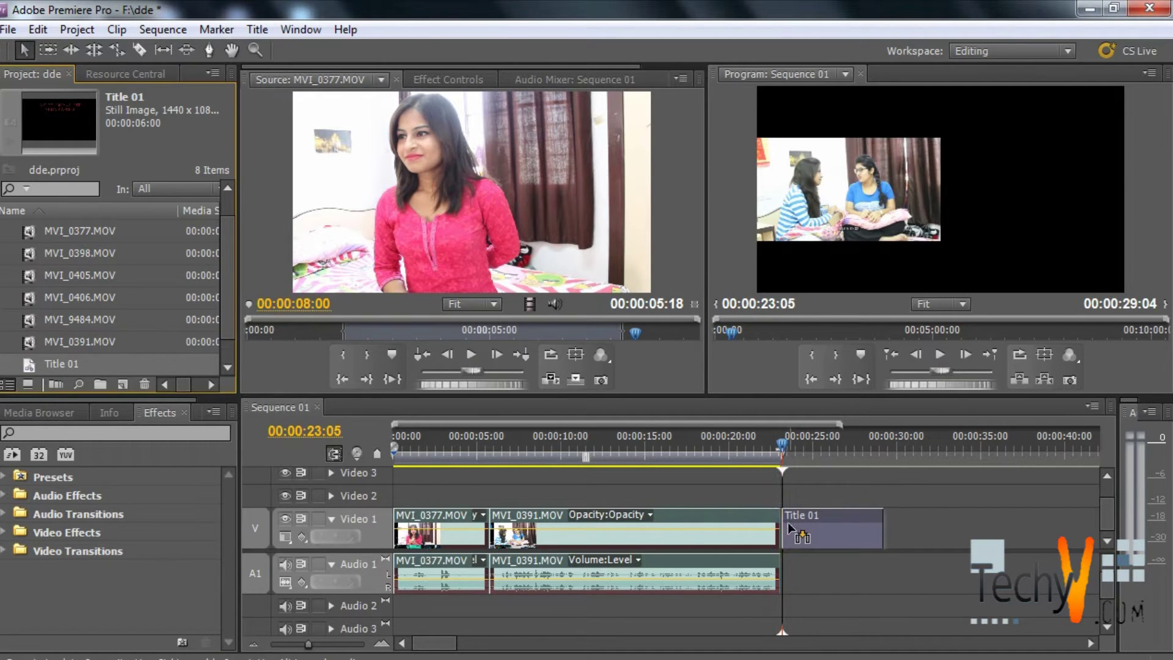
mouse_move(852, 532)
left_mouse_down()
mouse_move(789, 465)
mouse_move(823, 446)
left_mouse_up()
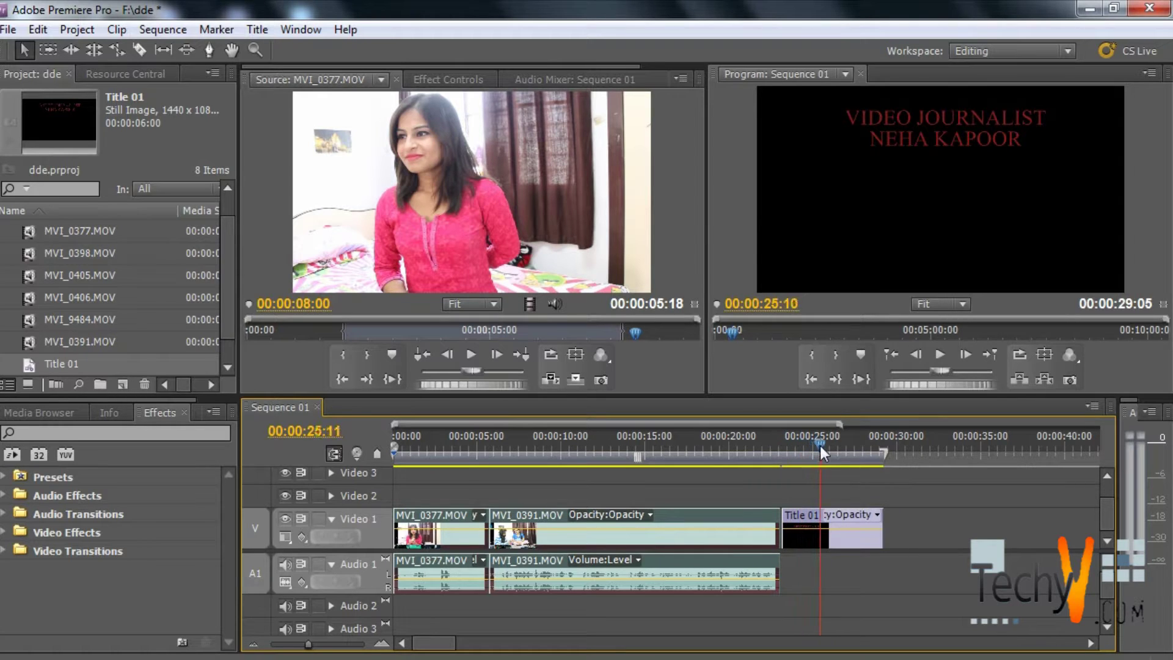
left_click(798, 524)
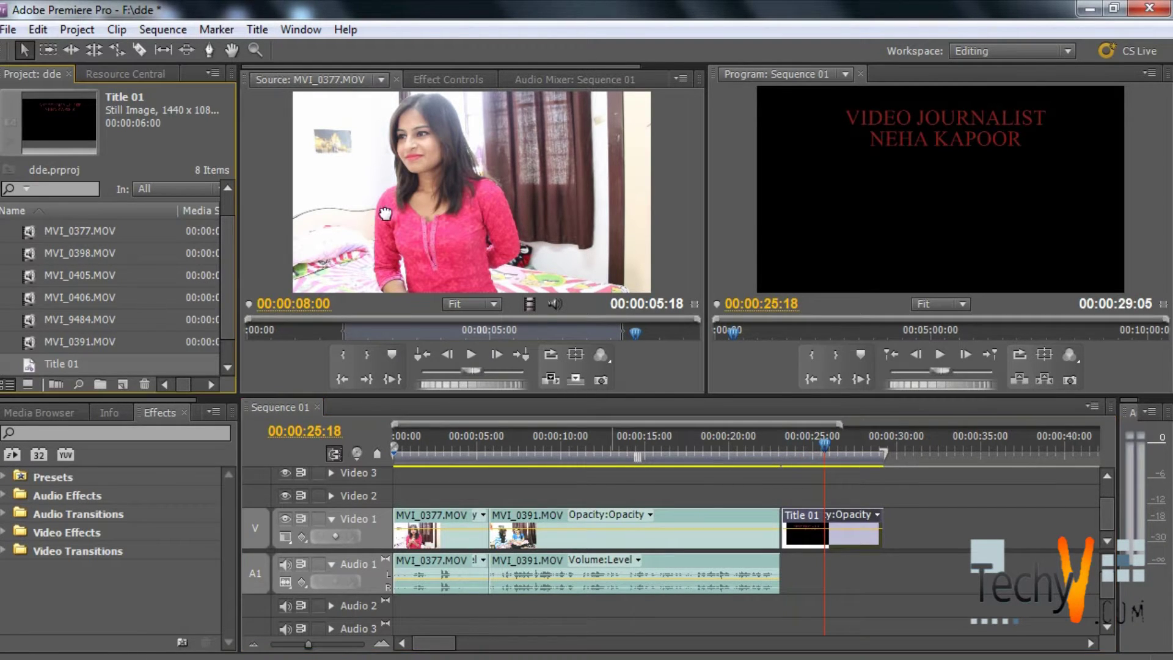
left_click_drag(57, 363, 389, 215)
Expand Title 01's Motion properties in Effect Controls and begin Position keyframing.
left_click(409, 79)
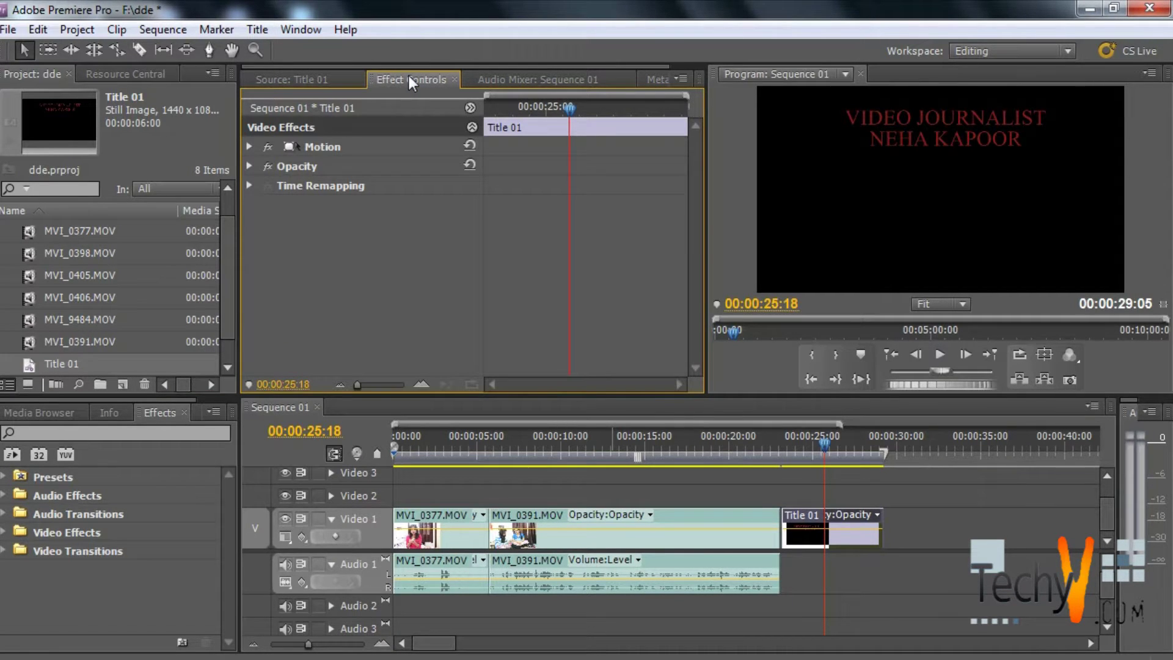
left_click(249, 148)
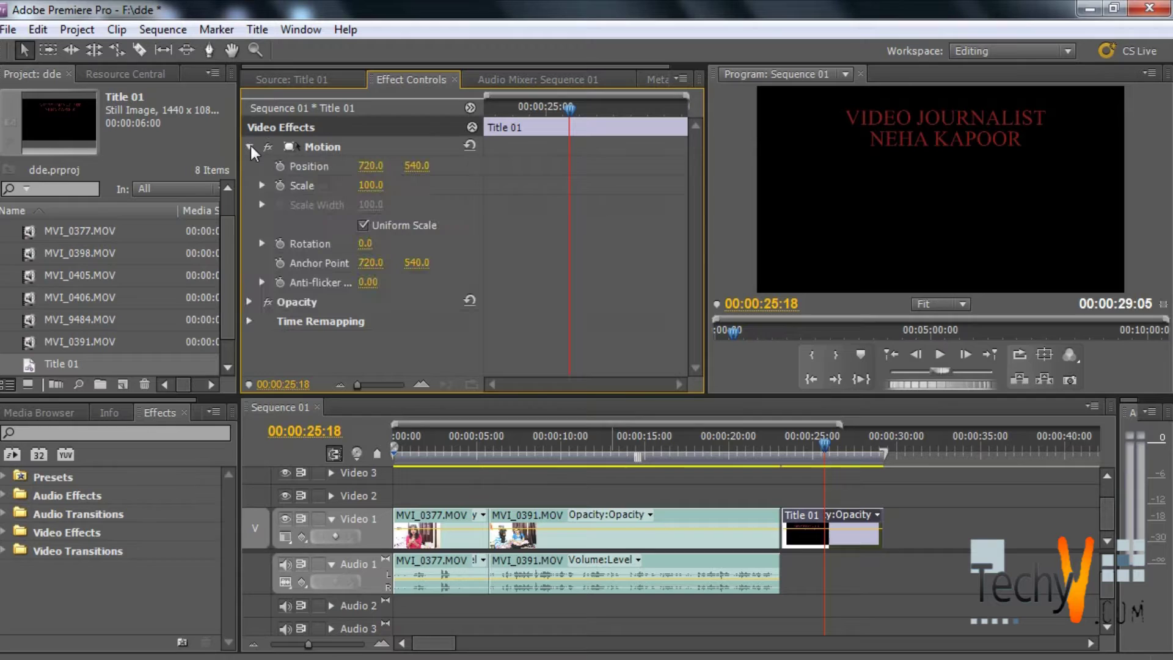
left_click(370, 168)
left_click(298, 168)
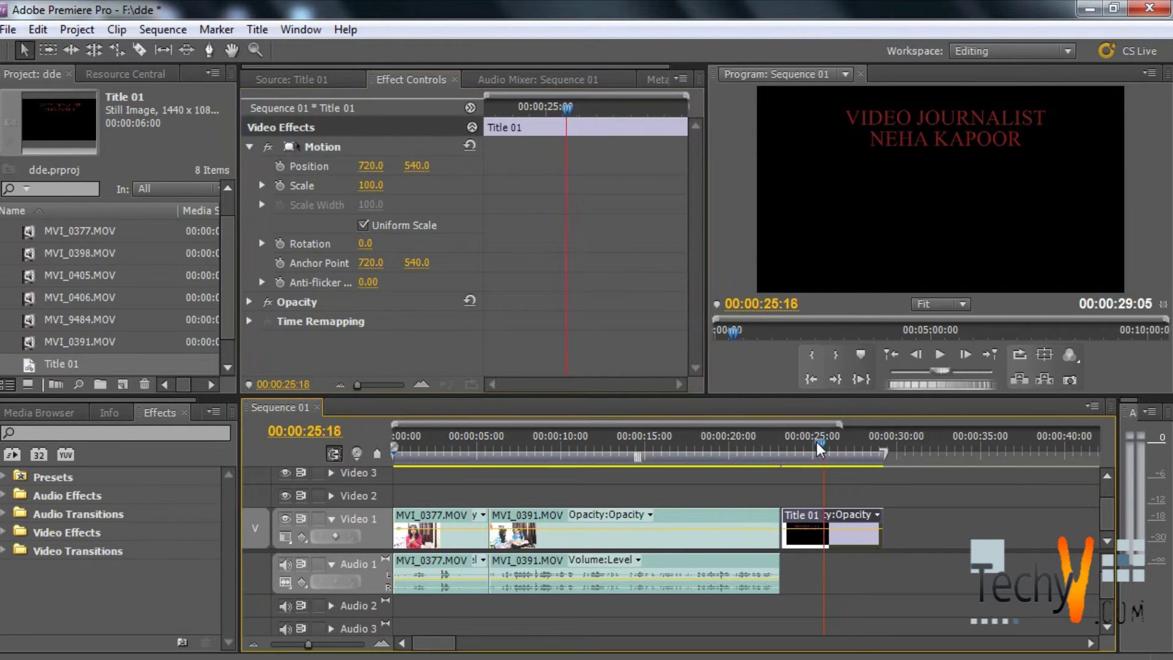
Keyframe Position 689,540 at the clip start and 713,680 near its end.
left_click_drag(834, 436, 783, 450)
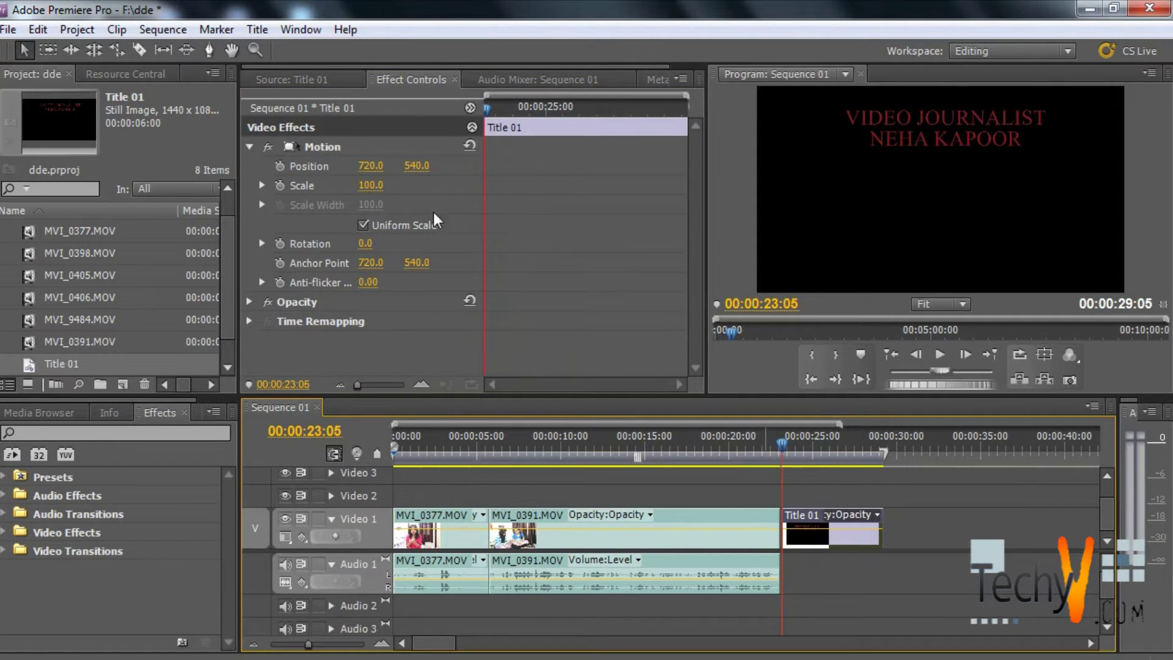
left_click_drag(360, 176, 372, 174)
left_click(385, 181)
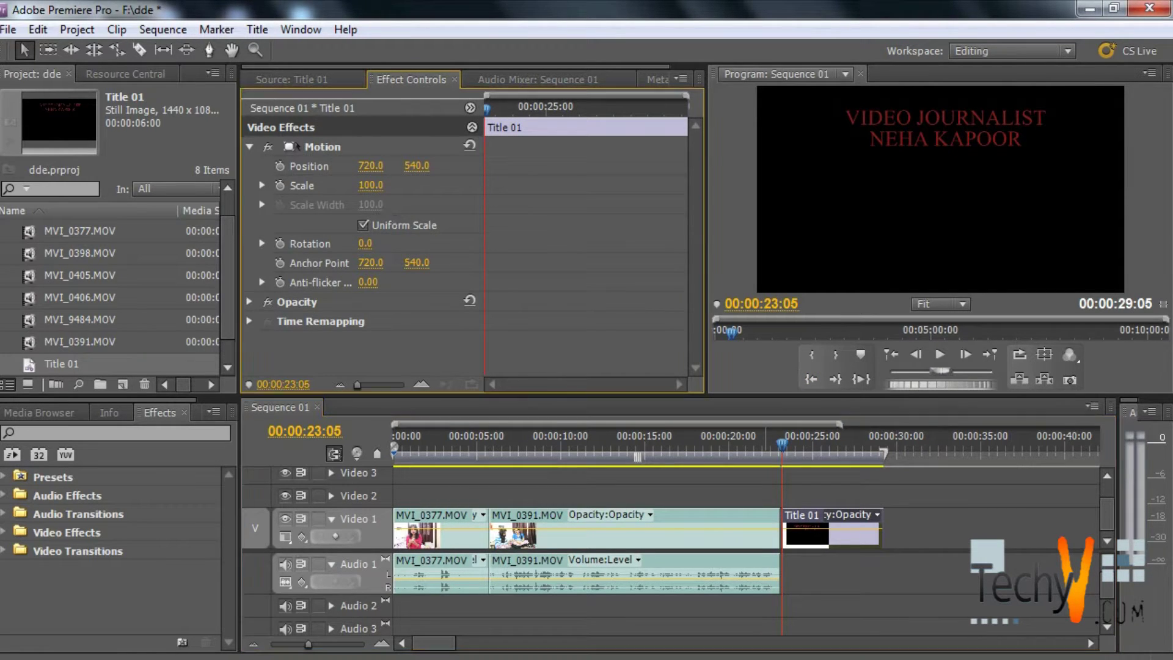
left_click_drag(371, 166, 348, 166)
left_click(783, 438)
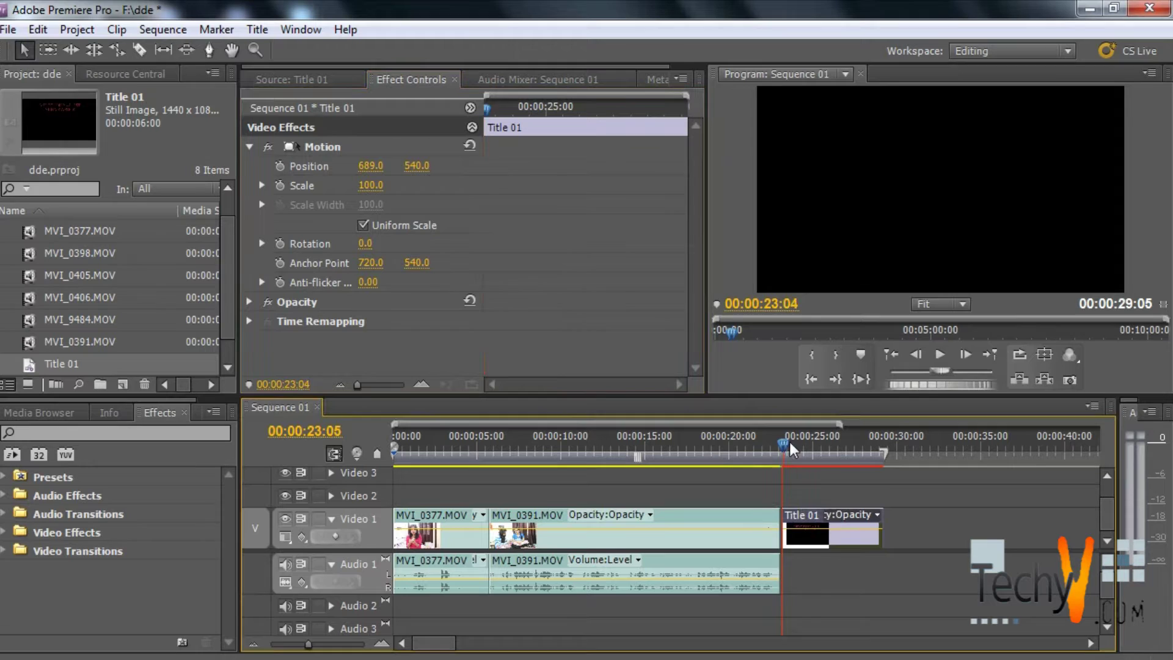
left_click_drag(789, 442, 880, 450)
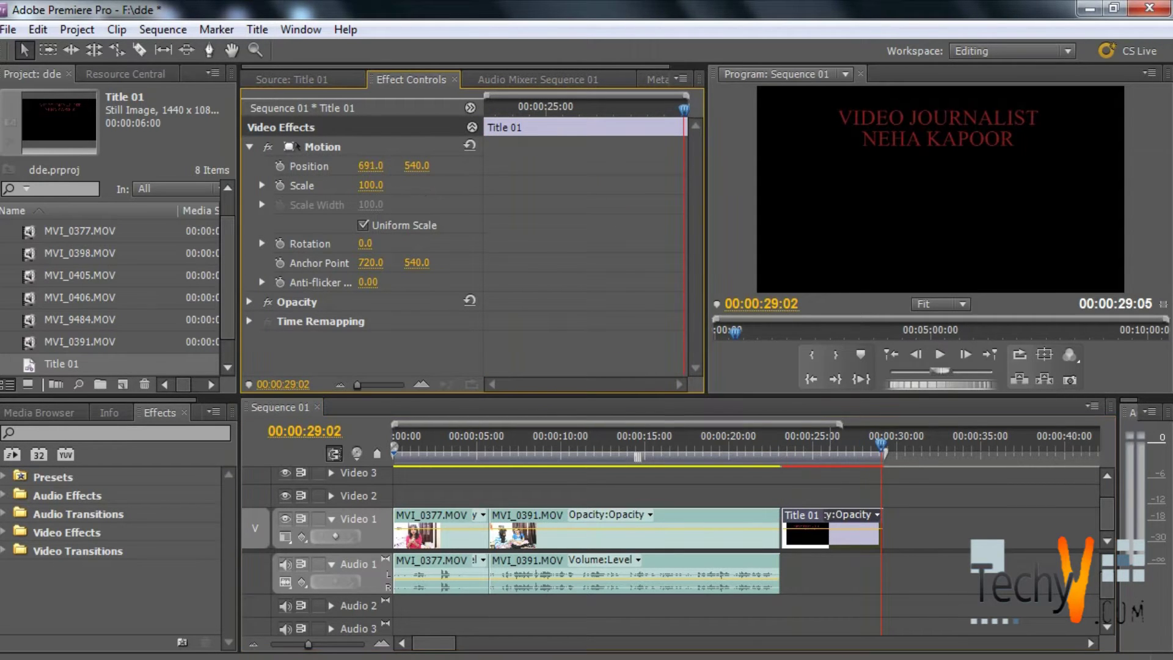
left_click_drag(371, 166, 537, 166)
left_click_drag(416, 165, 426, 166)
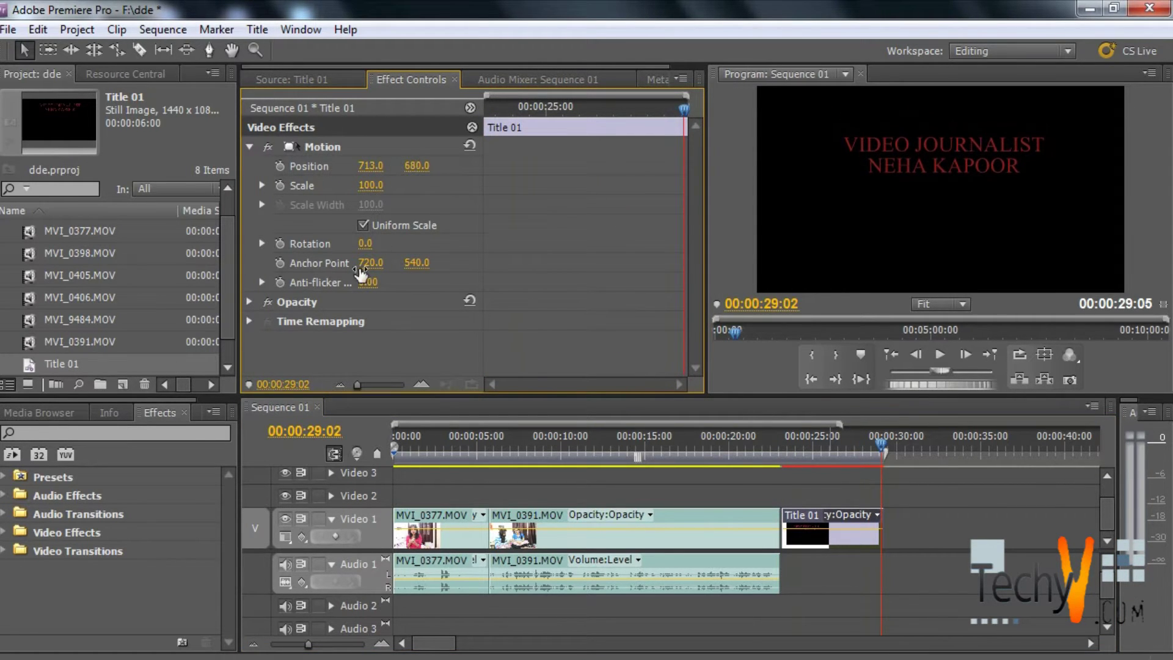
Keyframe opacity 59% at the title start and 100% at its end, then play it.
left_click(248, 302)
left_click(788, 445)
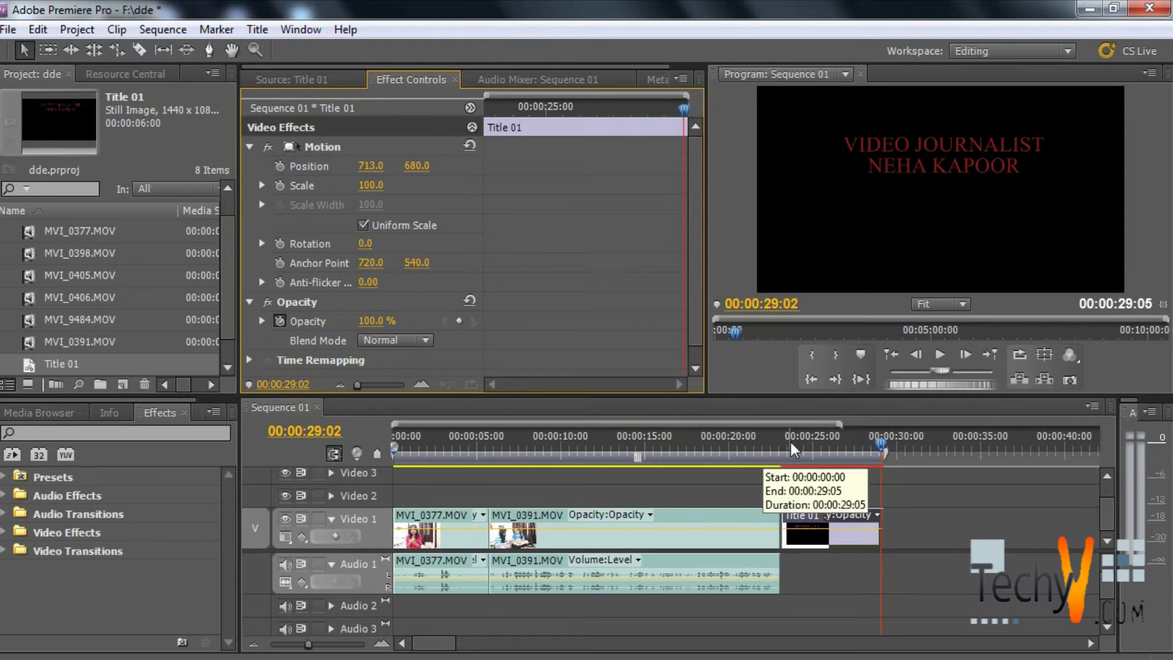
left_click_drag(366, 321, 342, 321)
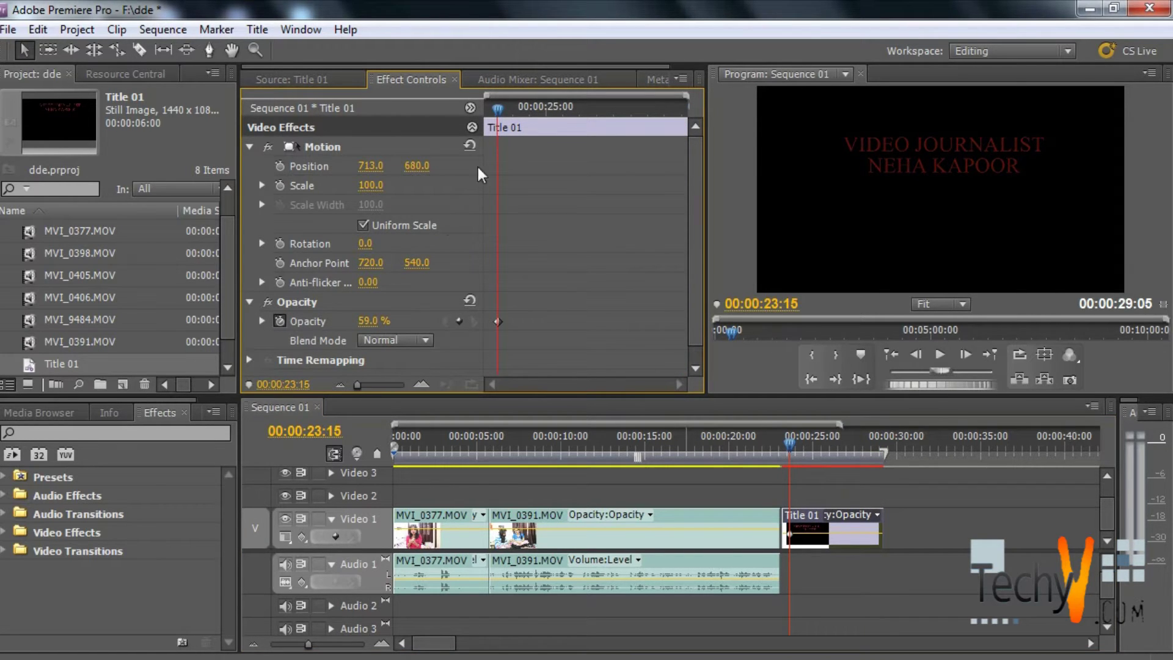
left_click_drag(497, 108, 688, 109)
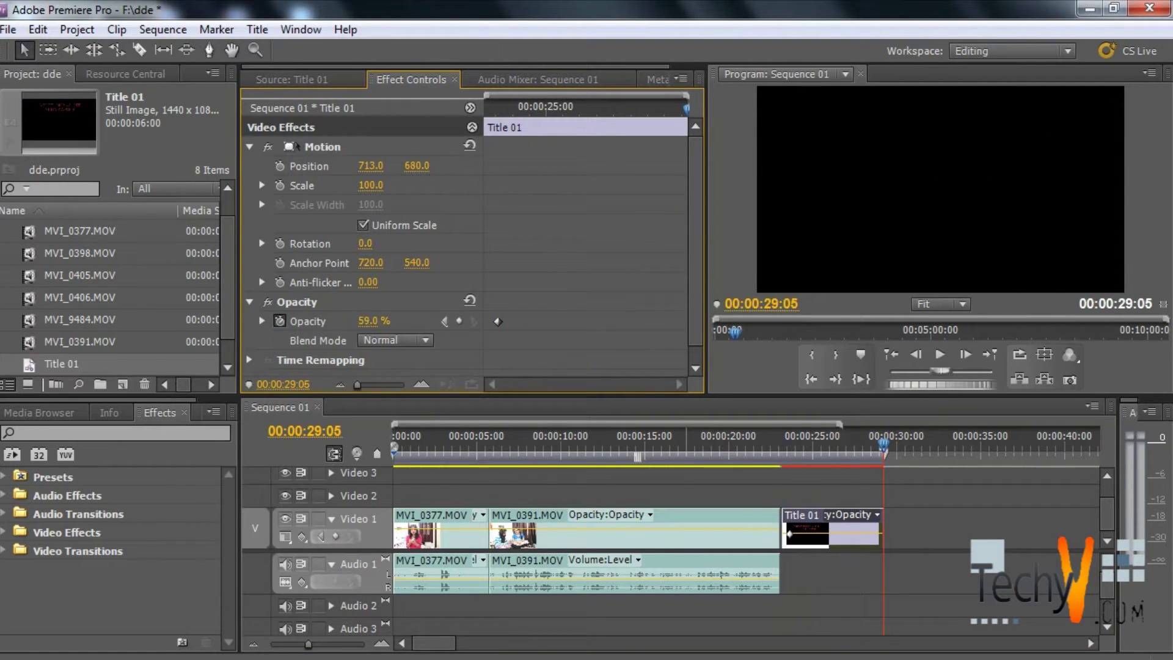
left_click_drag(370, 321, 678, 394)
left_click_drag(799, 437, 775, 446)
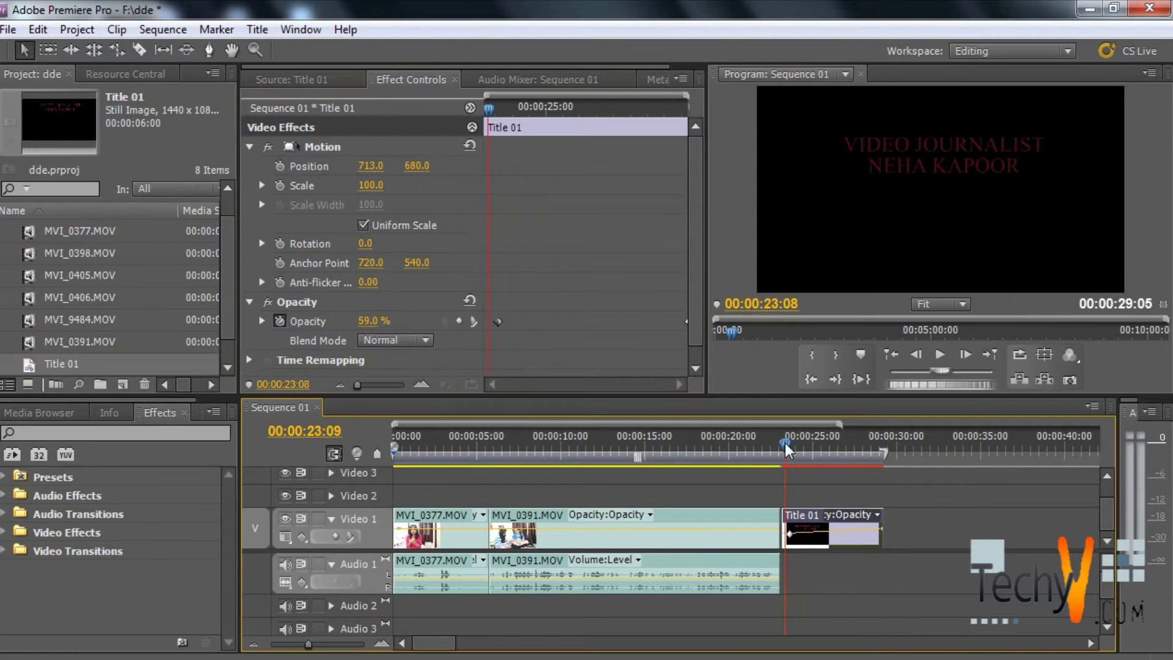
key("space")
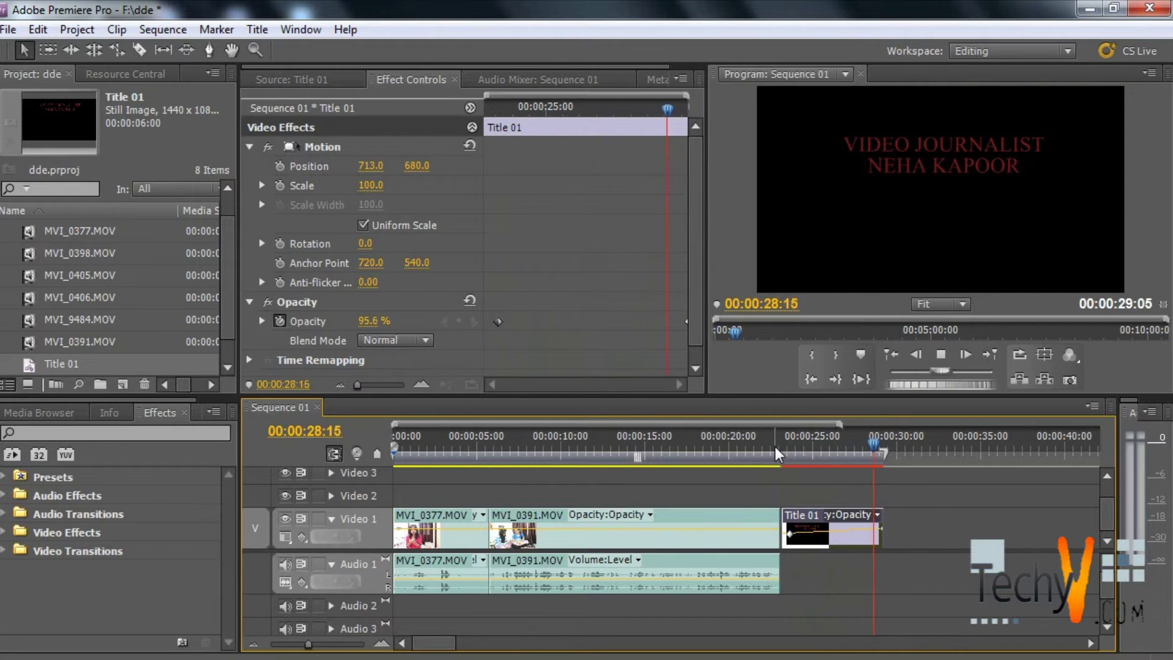
Adjust the Title 01 clip length and park the playhead past its end.
key("Home")
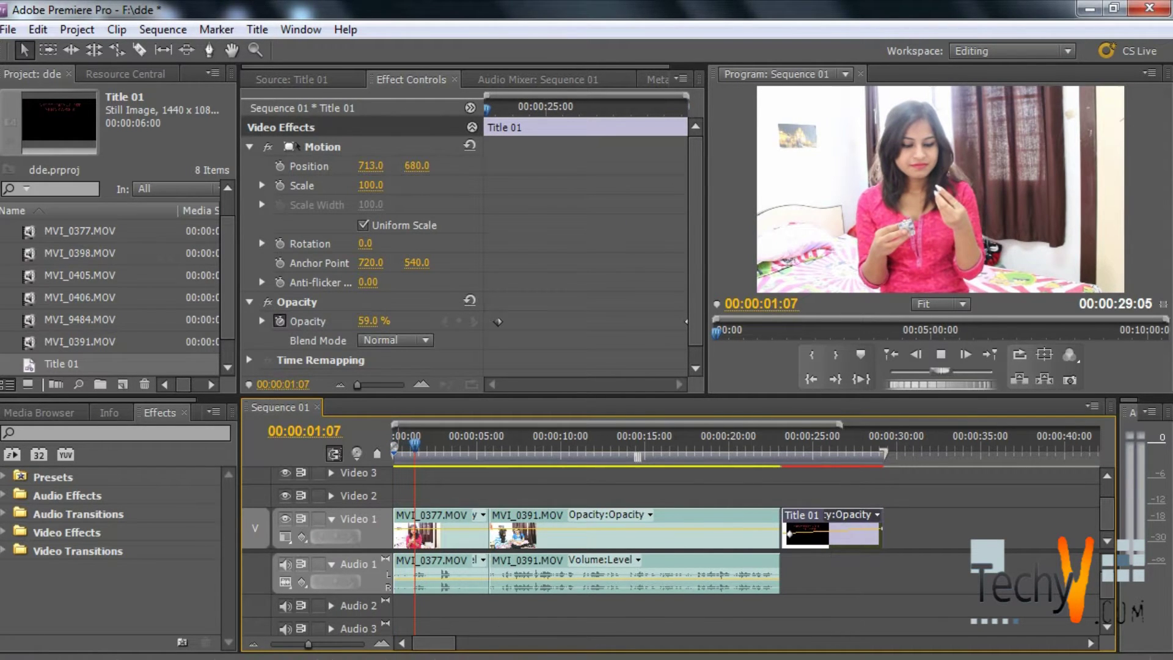
key("=")
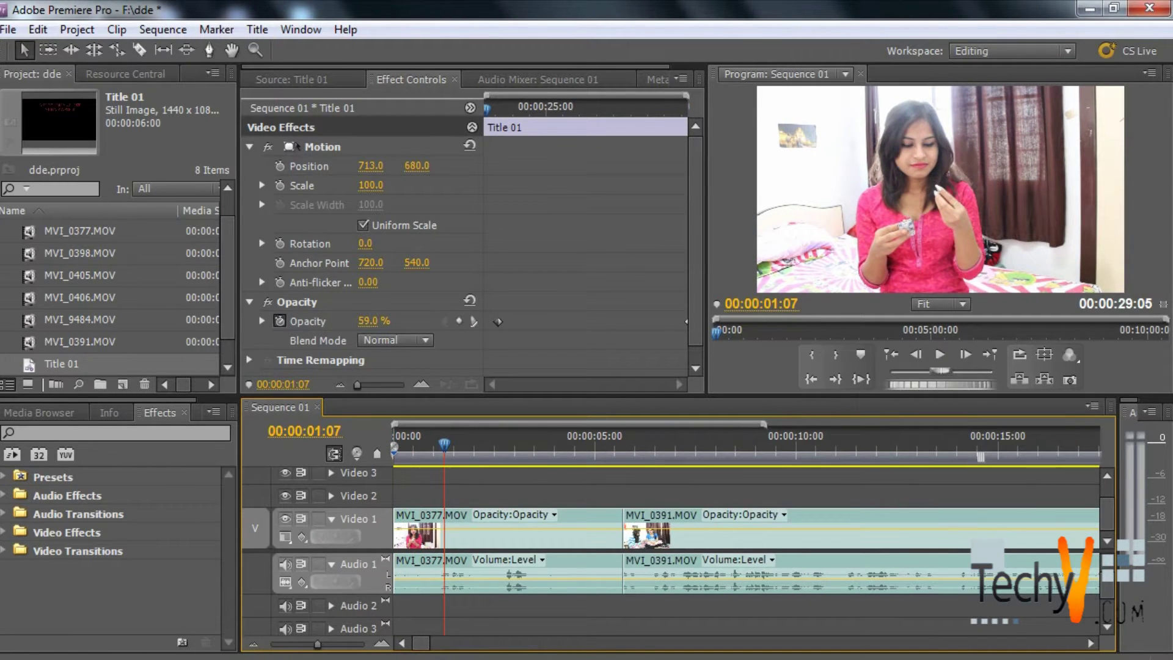
key("minus")
key("minus")
key("minus")
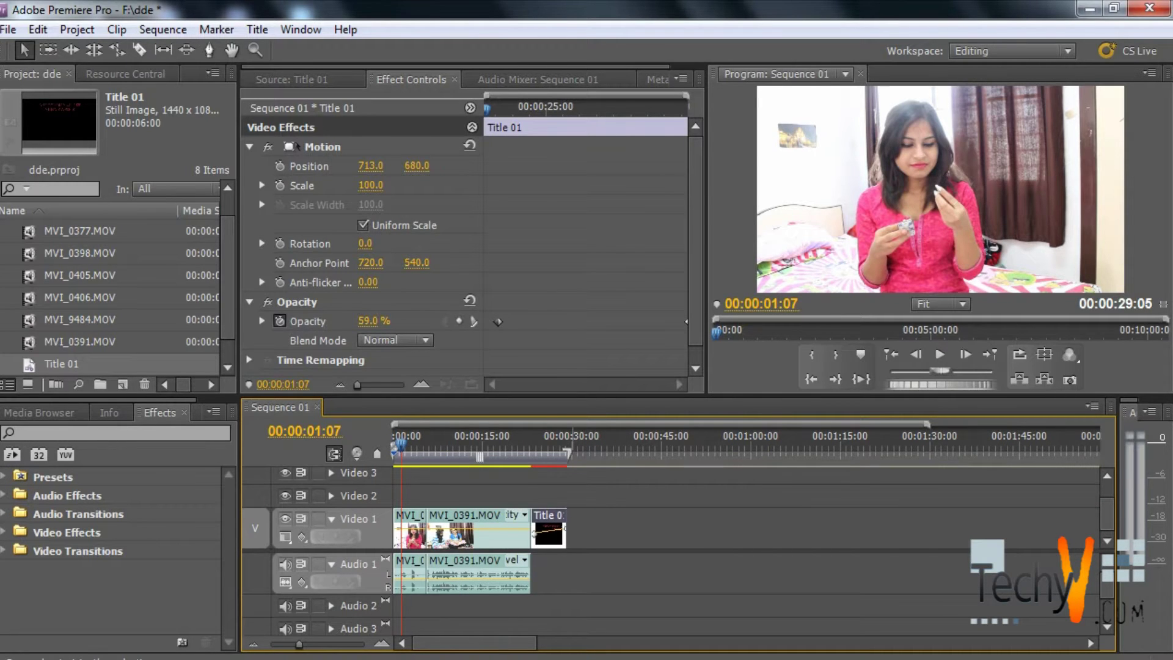
mouse_move(565, 530)
left_mouse_down()
mouse_move(744, 529)
mouse_move(593, 530)
mouse_move(607, 532)
left_mouse_up()
mouse_move(540, 447)
left_mouse_down()
mouse_move(558, 448)
mouse_move(545, 444)
left_mouse_up()
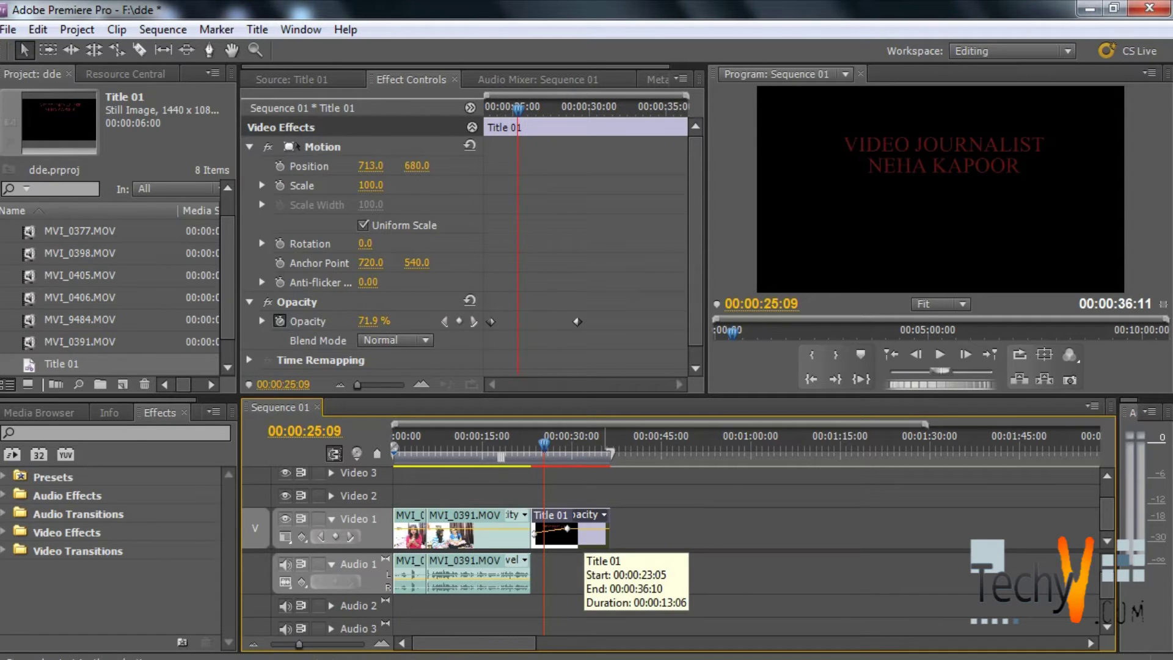
left_click_drag(605, 444, 642, 443)
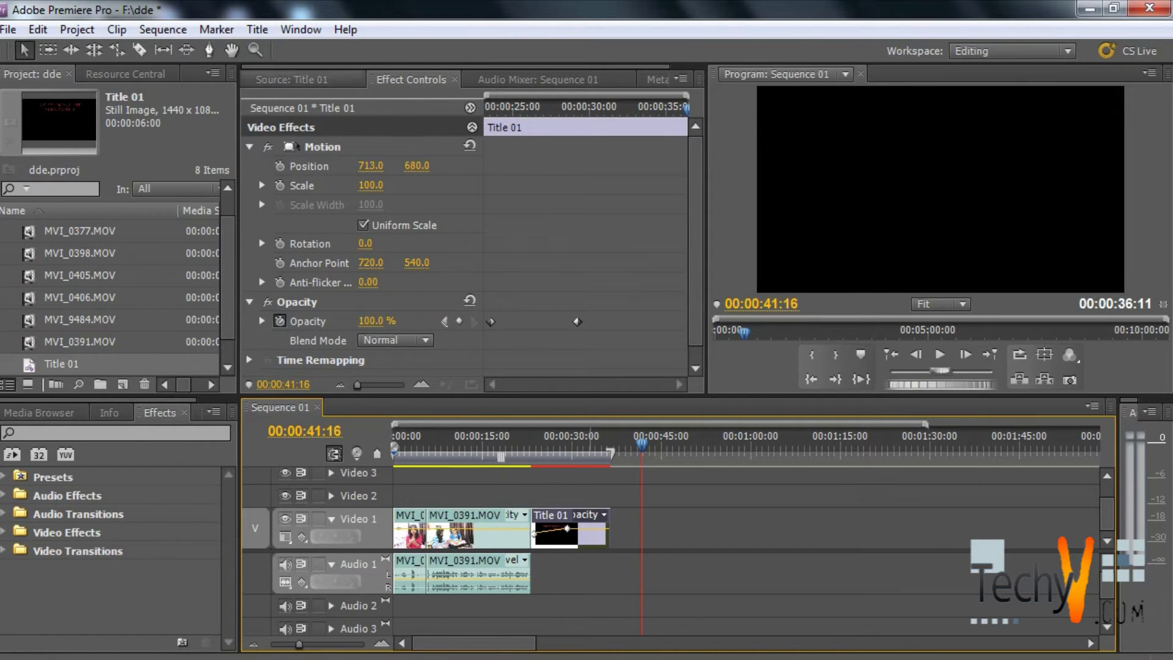
Create a Default Roll title keeping the name Title 02.
left_click(257, 29)
mouse_move(295, 50)
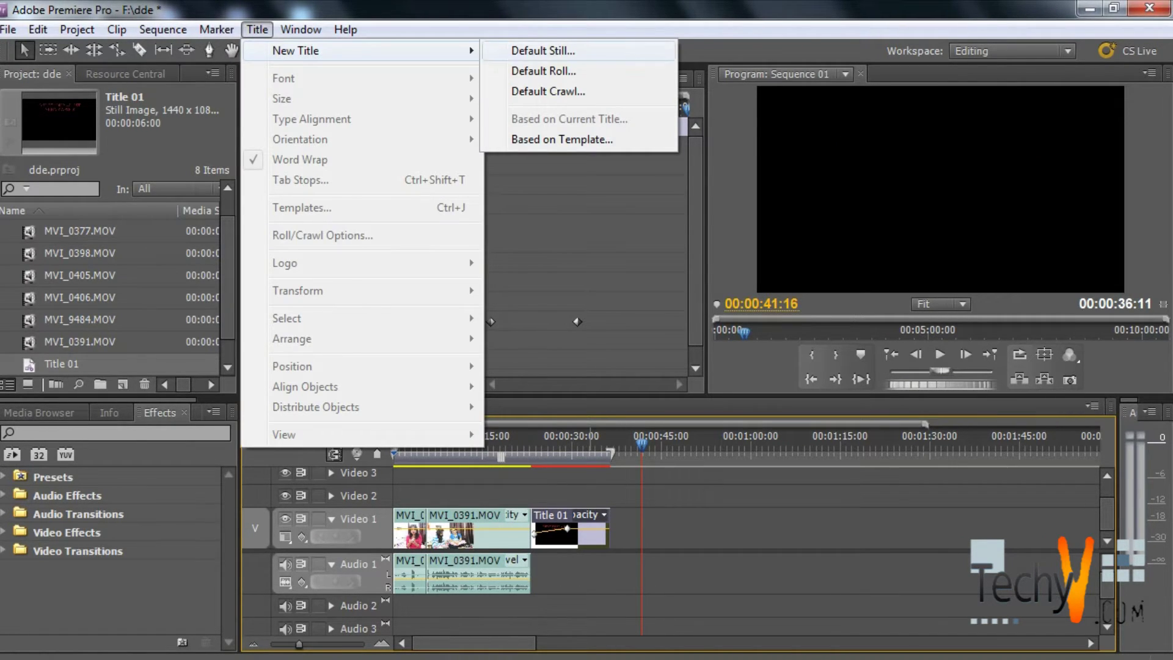
left_click(544, 71)
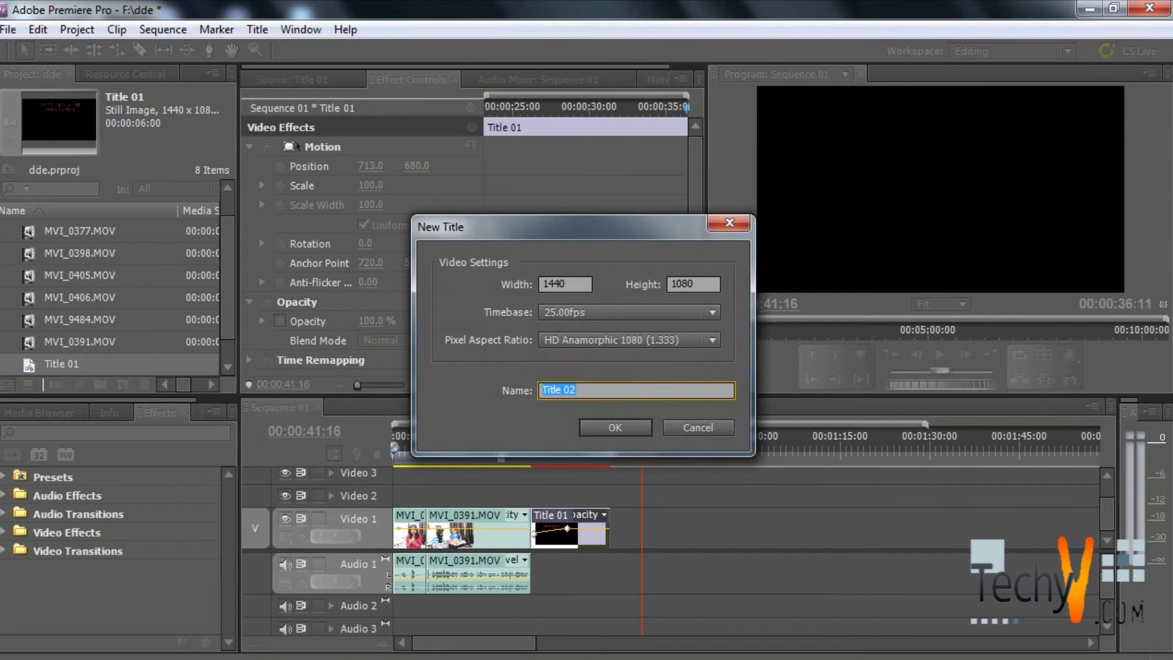
key("Return")
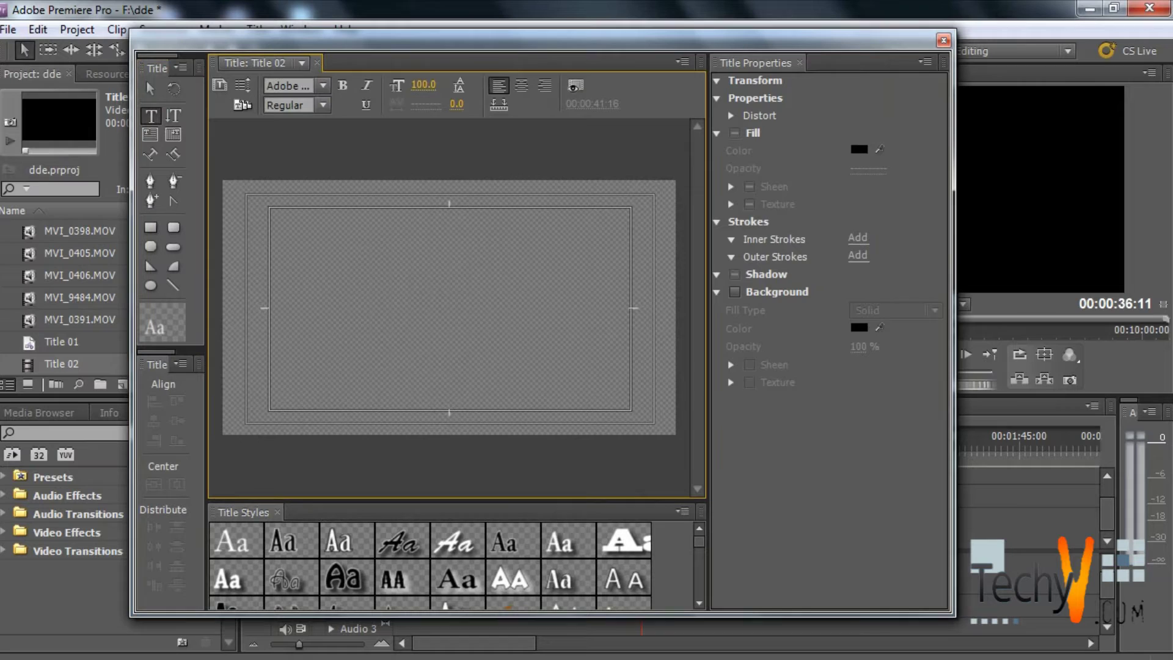
type("CAM")
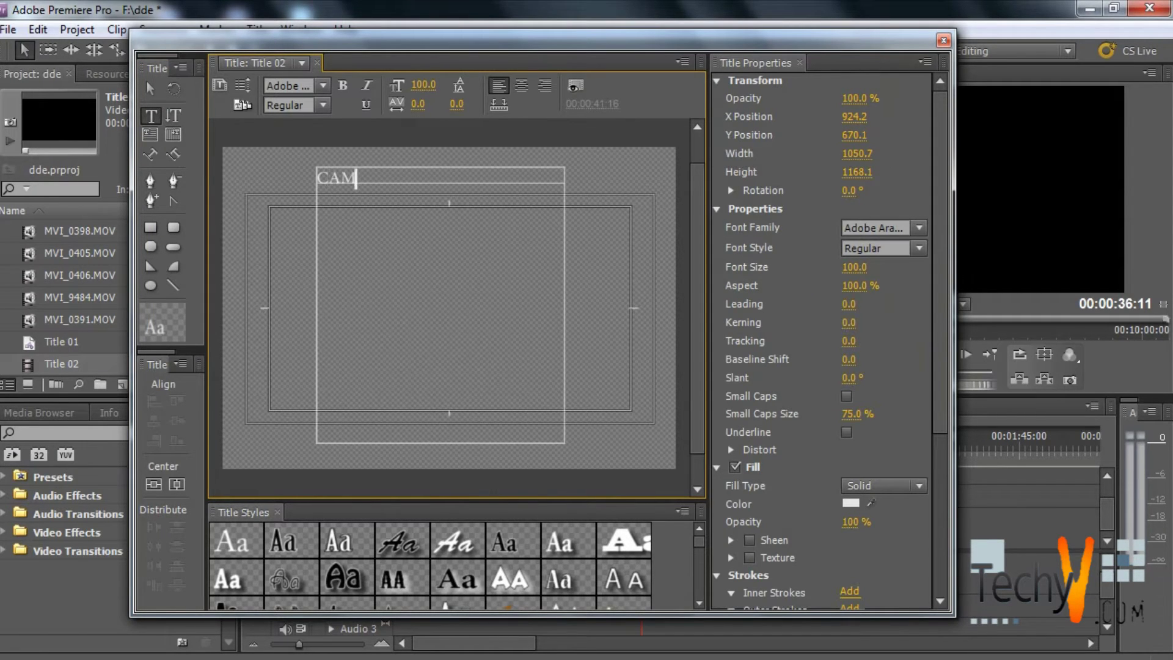
type("ERA PERSON")
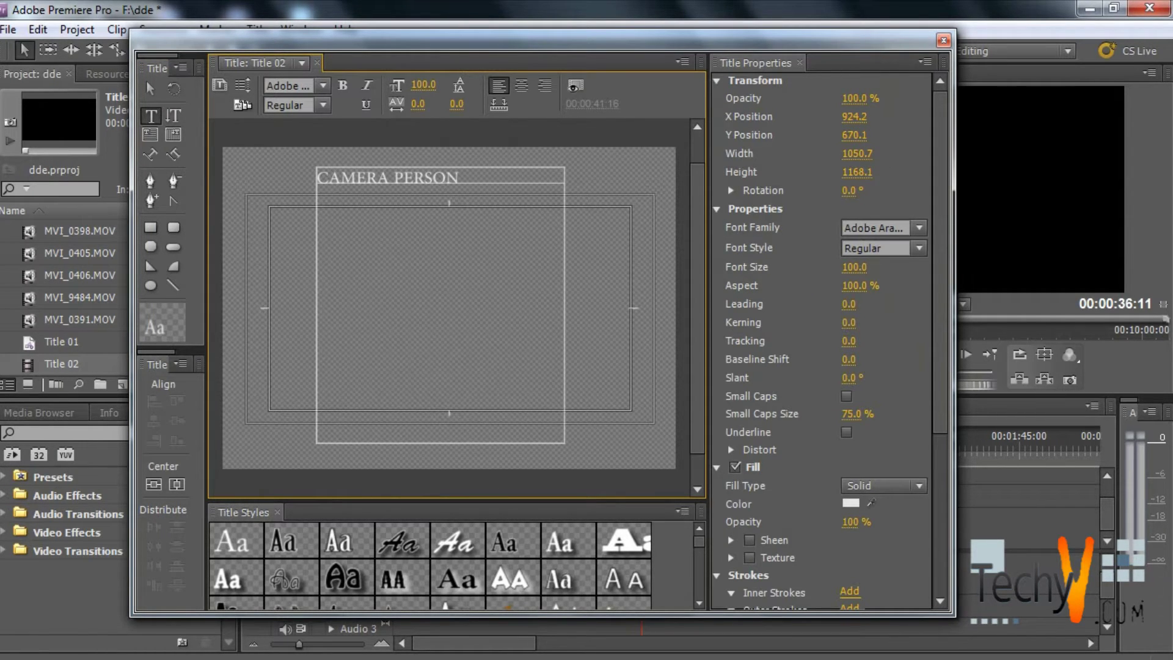
Type CAMERA PERSON, PERSON1, VOICE OVER, PERSON 2, SPECIAL THANKS and PERSON 3 on separate lines.
key("Return")
type("PH")
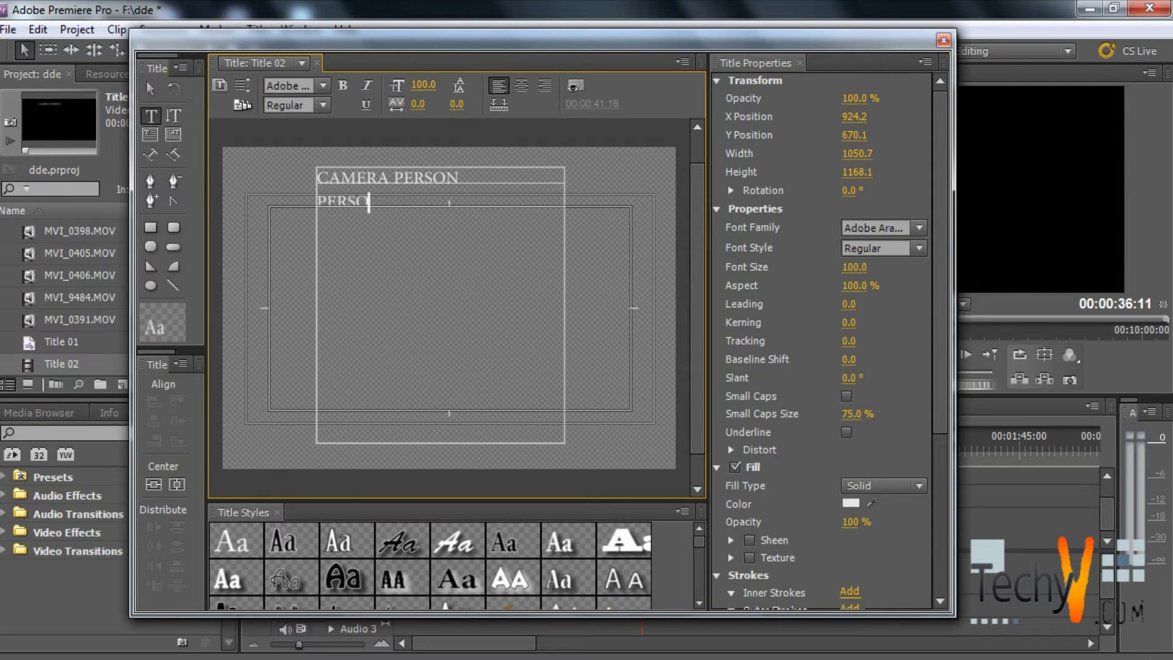
key("Return")
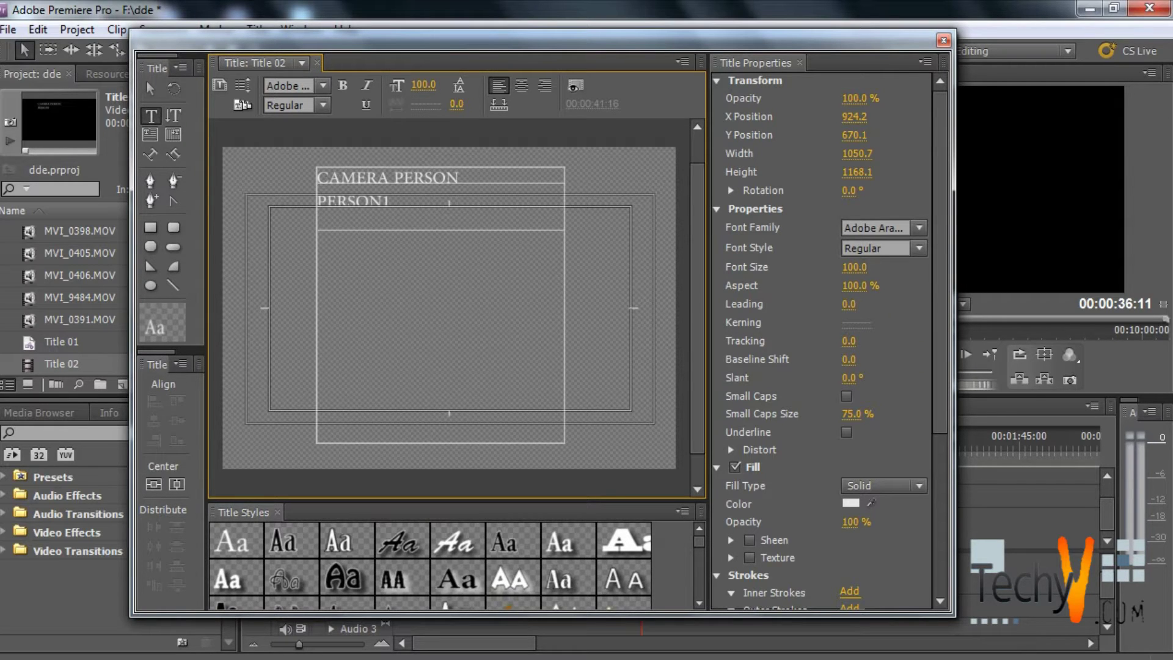
type("VOIC")
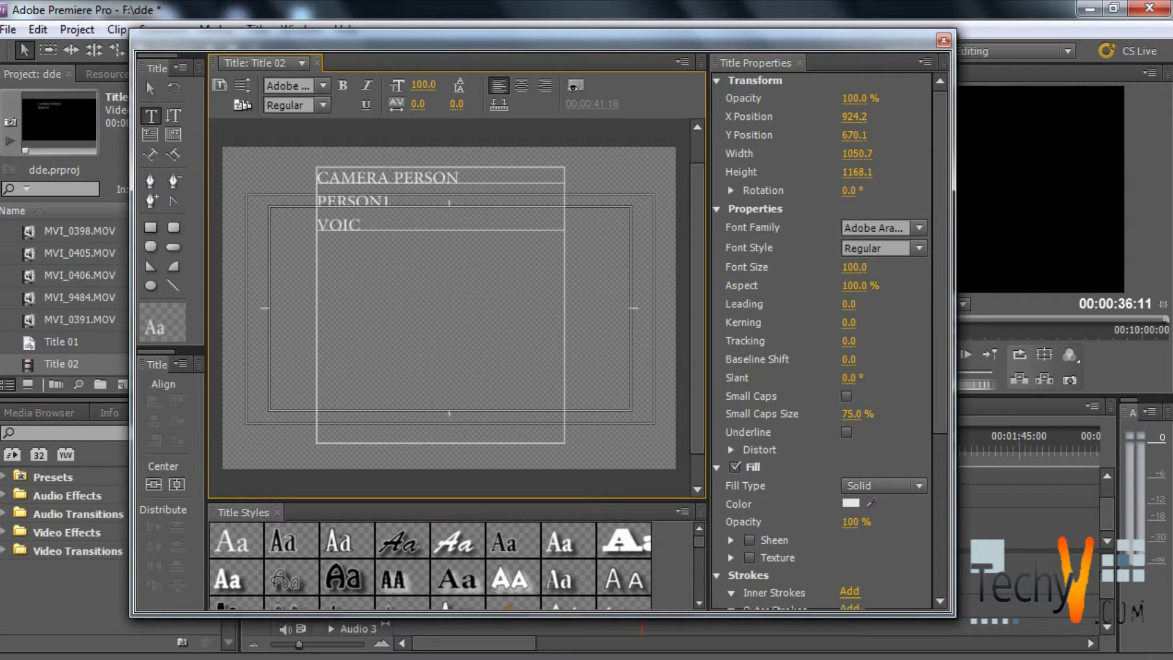
type("E OVER")
key("Return")
type("P")
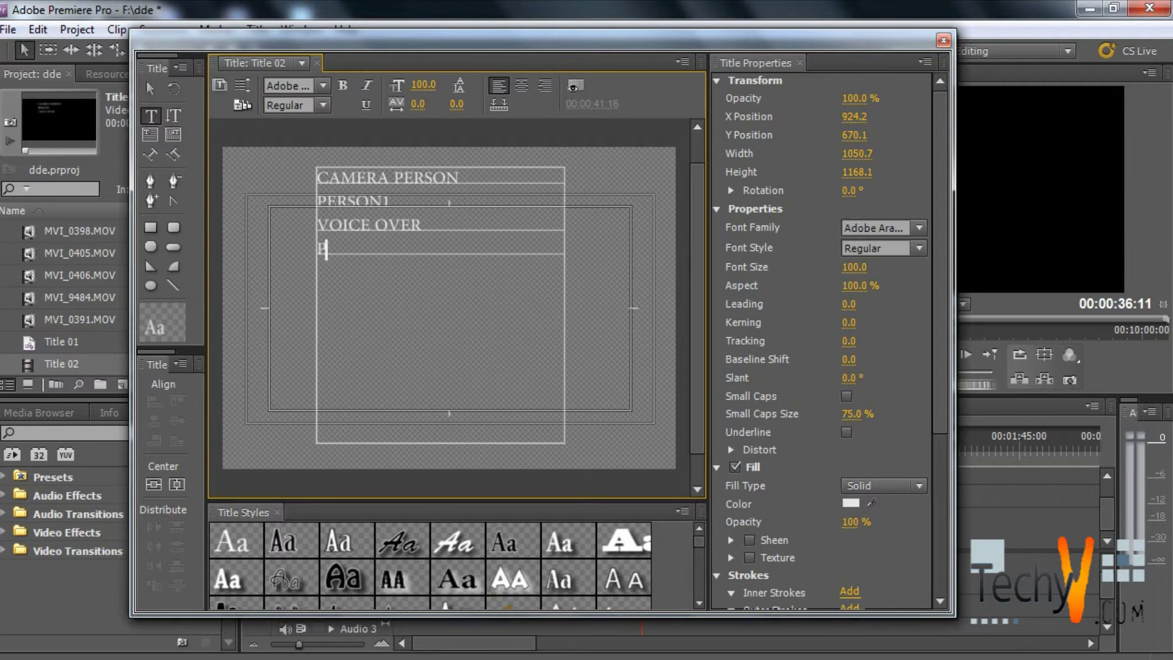
type("ERSON 2")
key("Return")
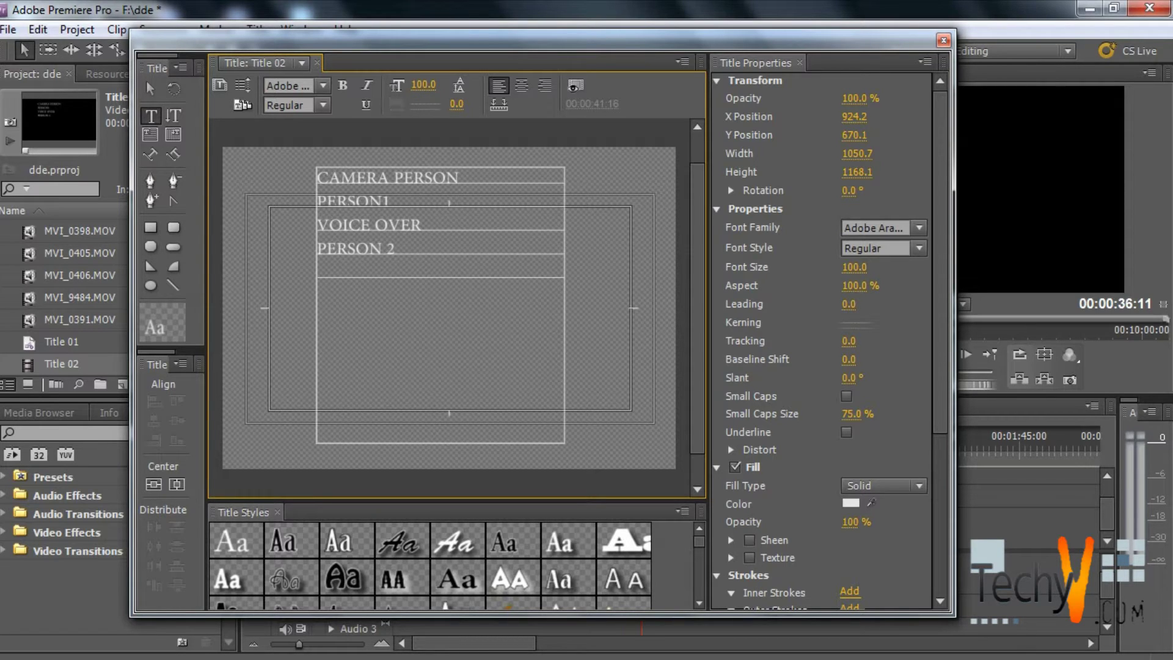
type("SPECIAL THANKS")
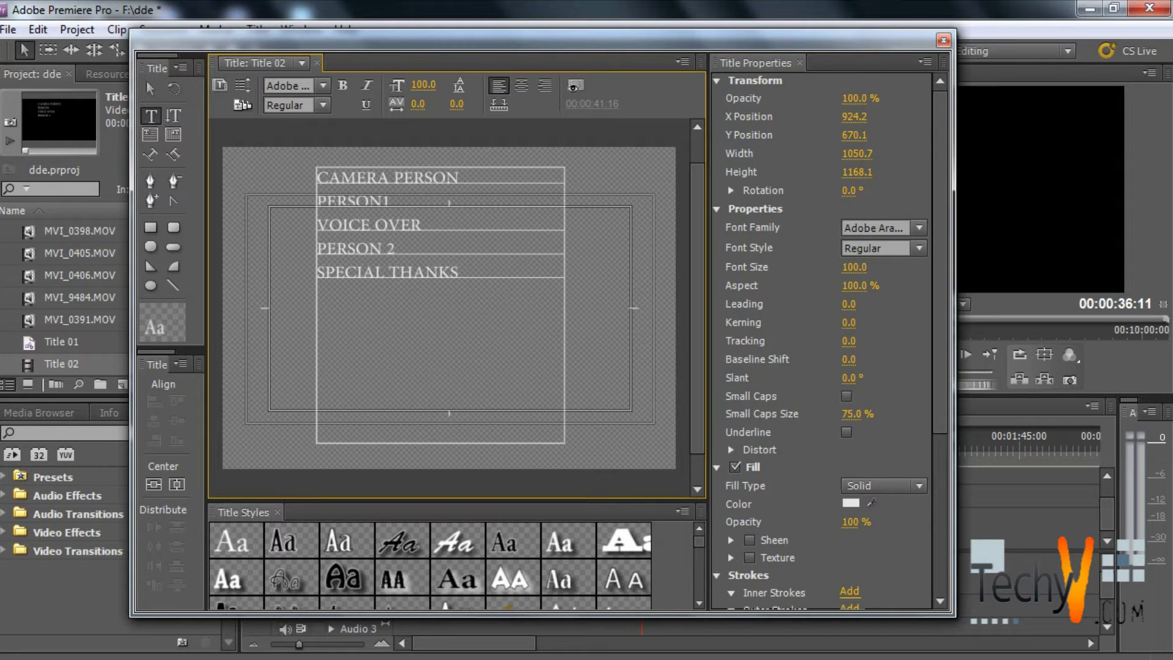
key("Return")
type("PERSON 3")
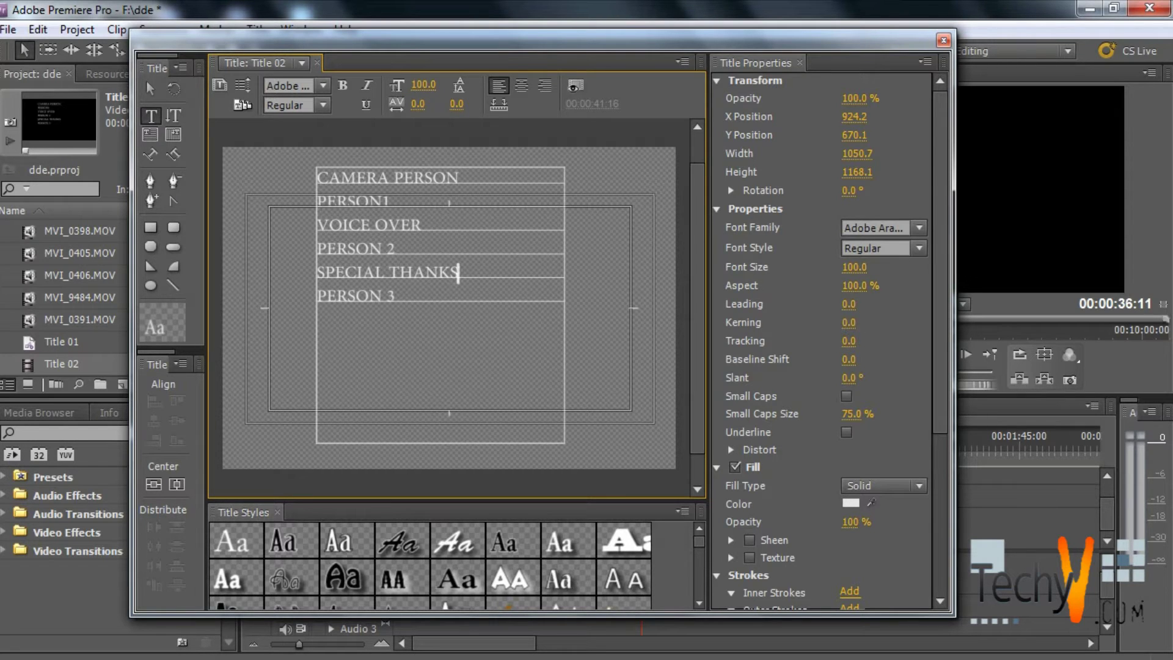
Insert blank lines between the credit pairs and below PERSON 3, then select all the text.
key("Return")
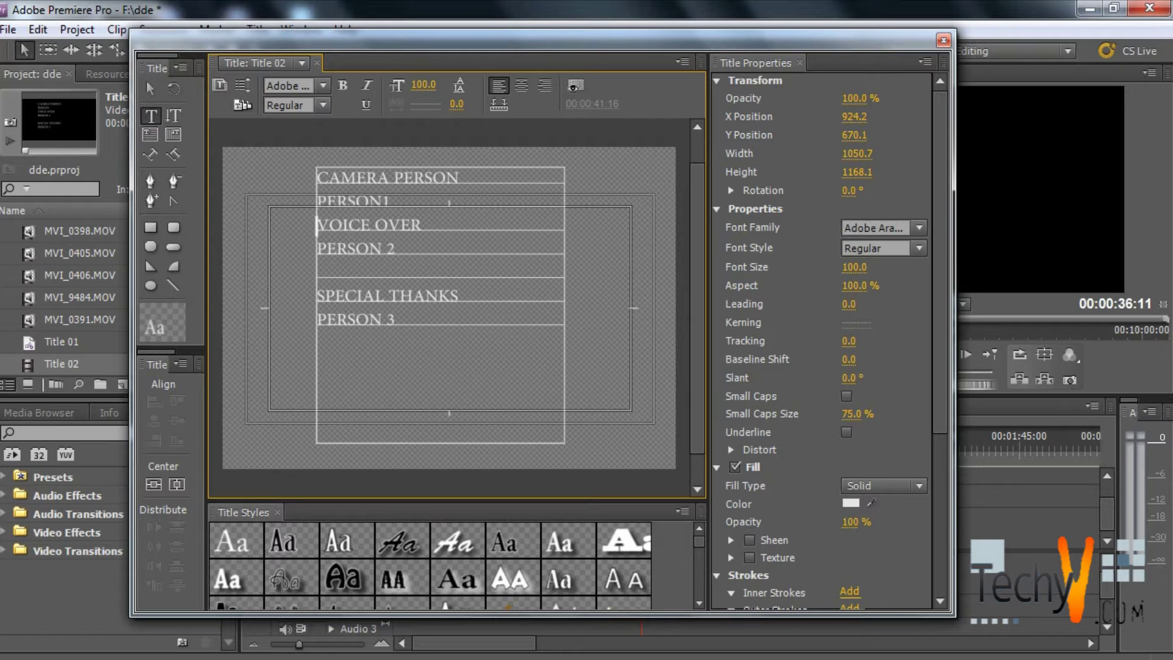
key("Return")
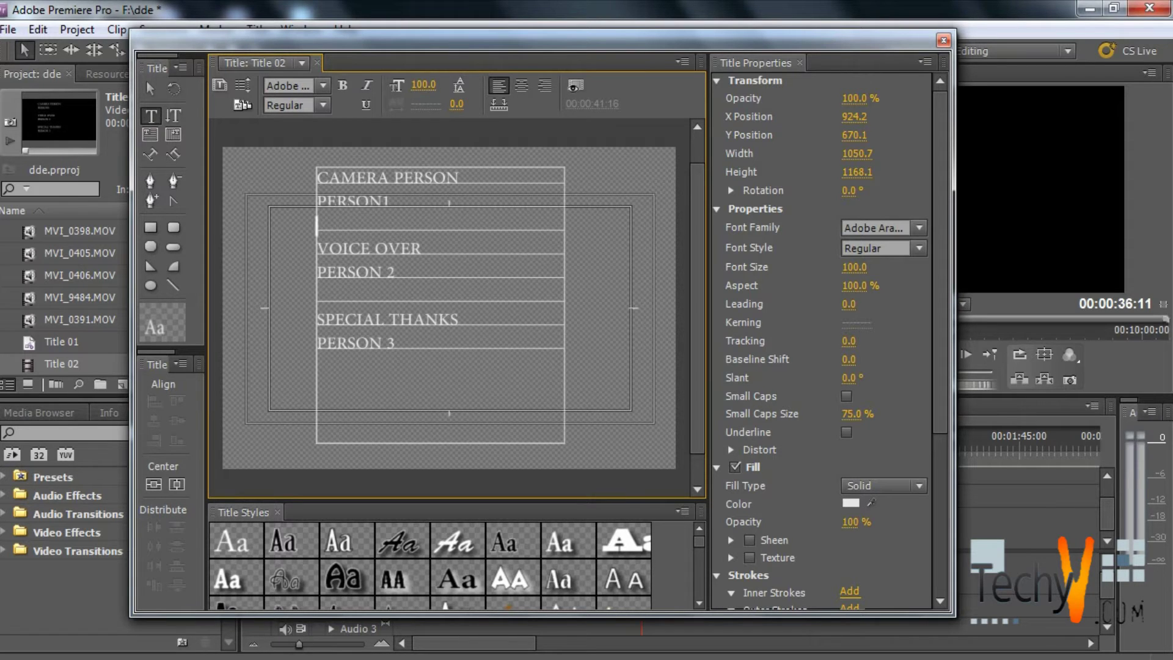
key("End")
key("Return")
key("ctrl+a")
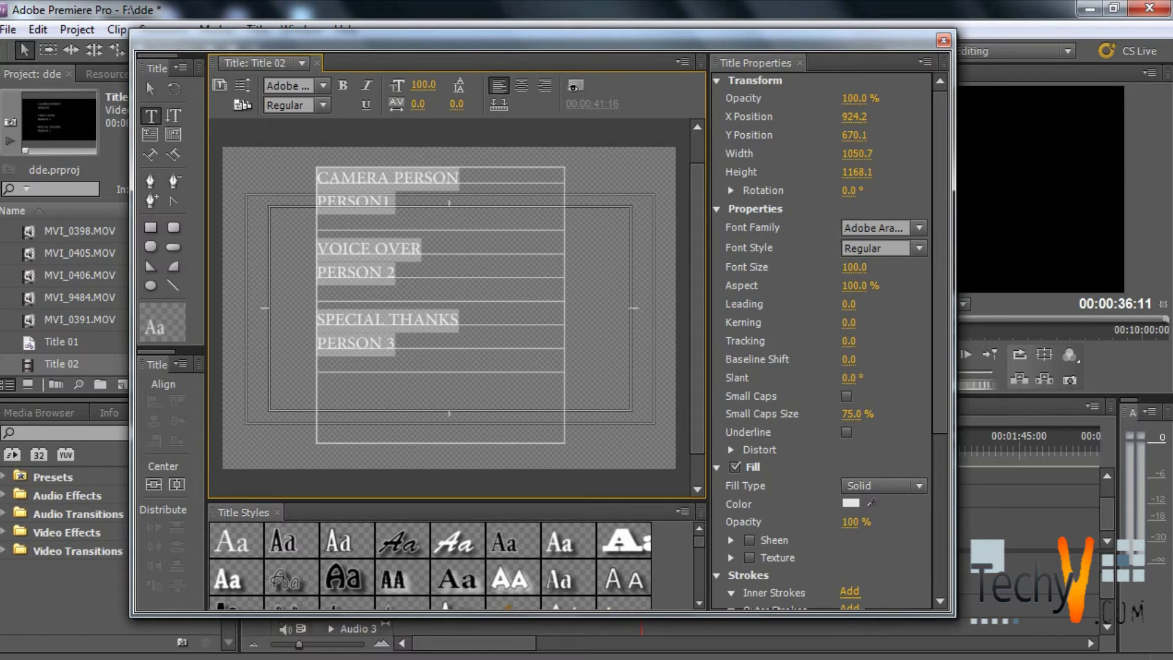
Center the credits at font size 112 and drag the text block lower in the frame.
left_click(522, 85)
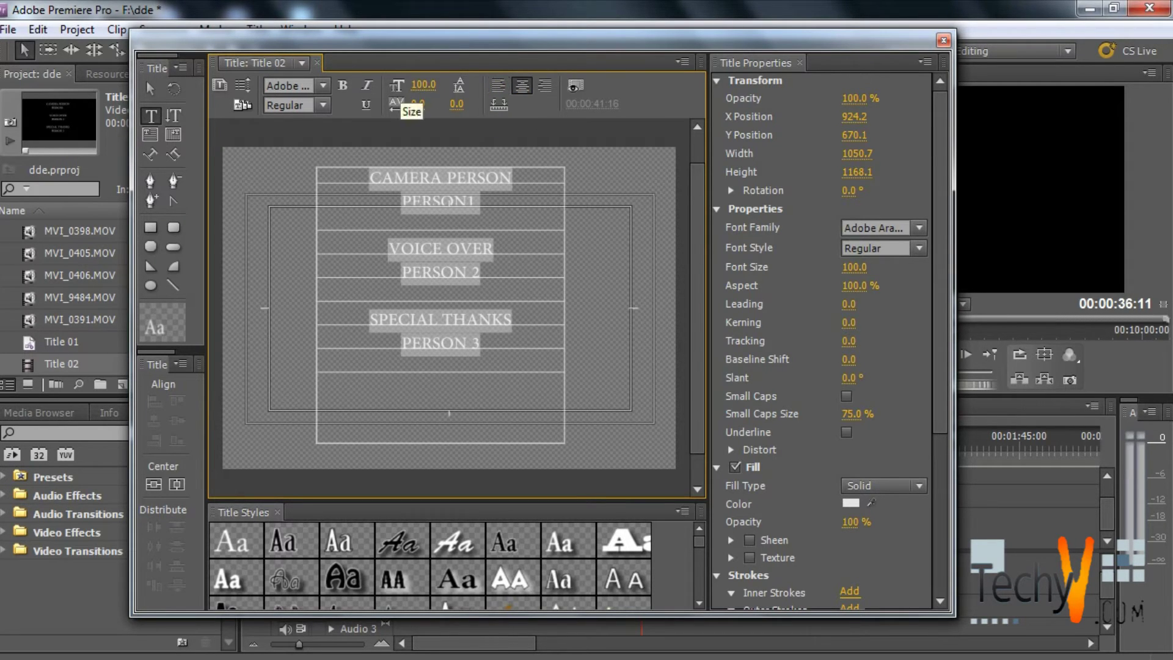
left_click_drag(418, 86, 436, 87)
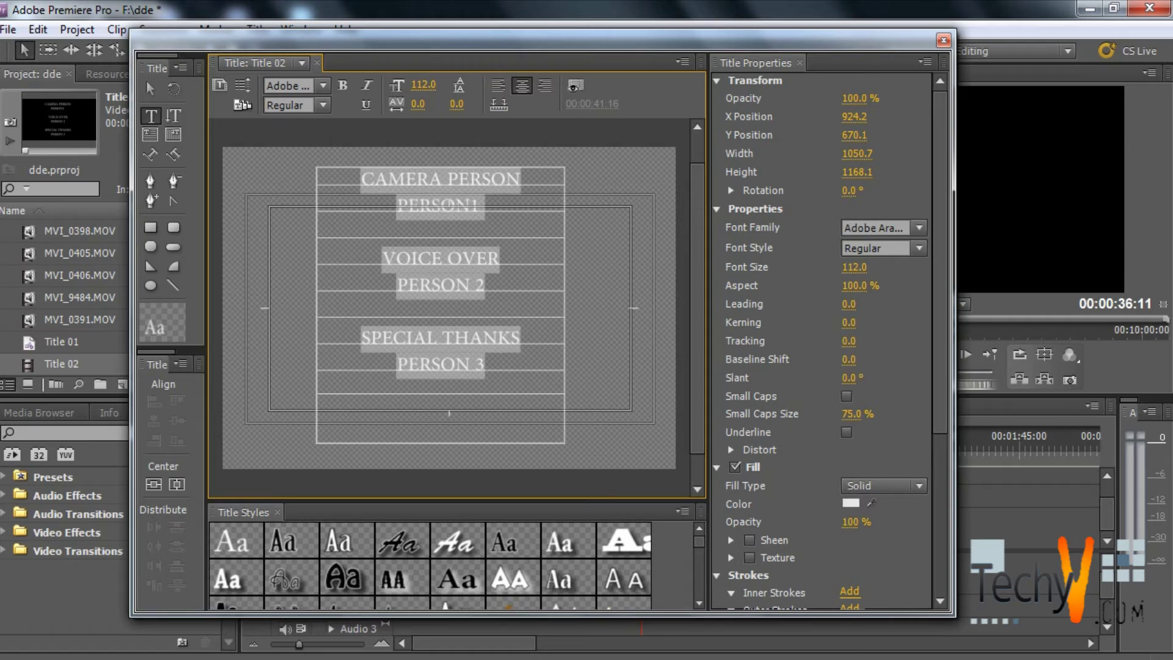
left_click(149, 89)
left_click_drag(441, 305, 446, 465)
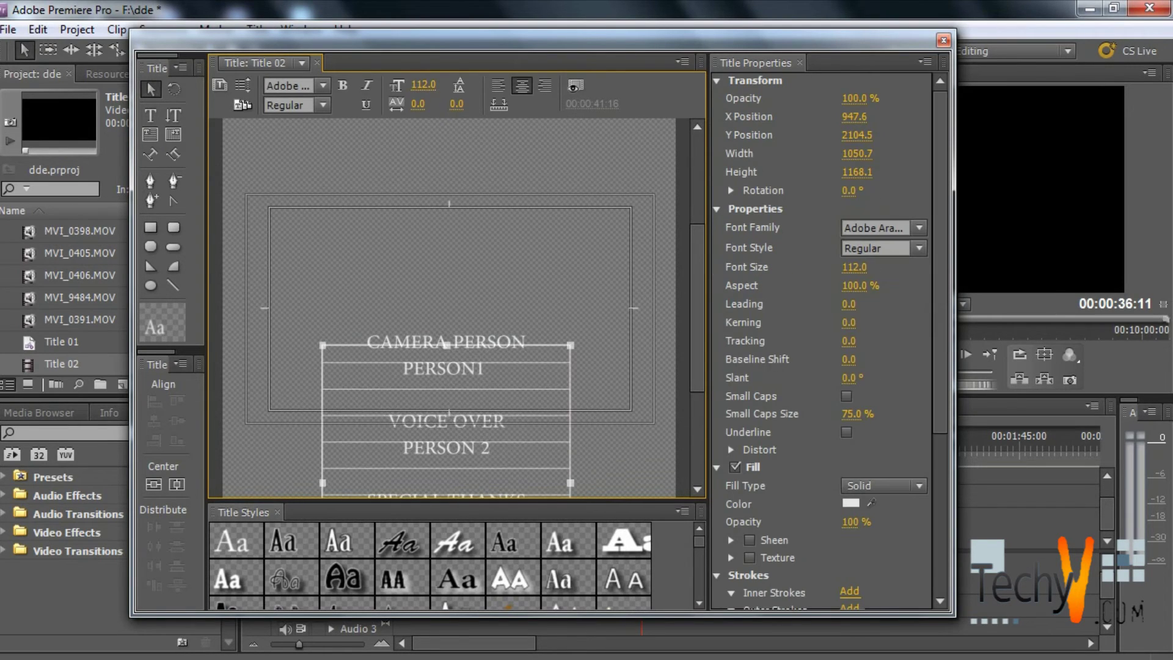
left_click_drag(447, 465, 446, 473)
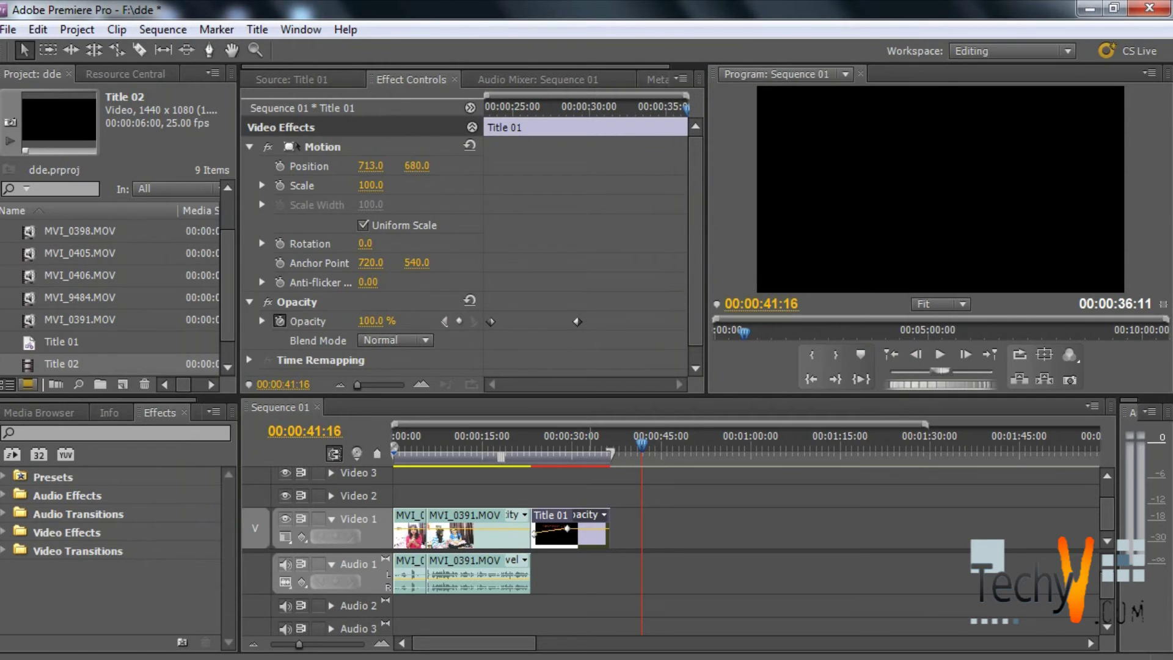
Place Title 02 after Title 01 on Video 1, extend it to about 57 s, and play.
mouse_move(61, 363)
left_mouse_down()
mouse_move(628, 528)
mouse_move(730, 528)
left_mouse_up()
left_click_drag(641, 444, 600, 445)
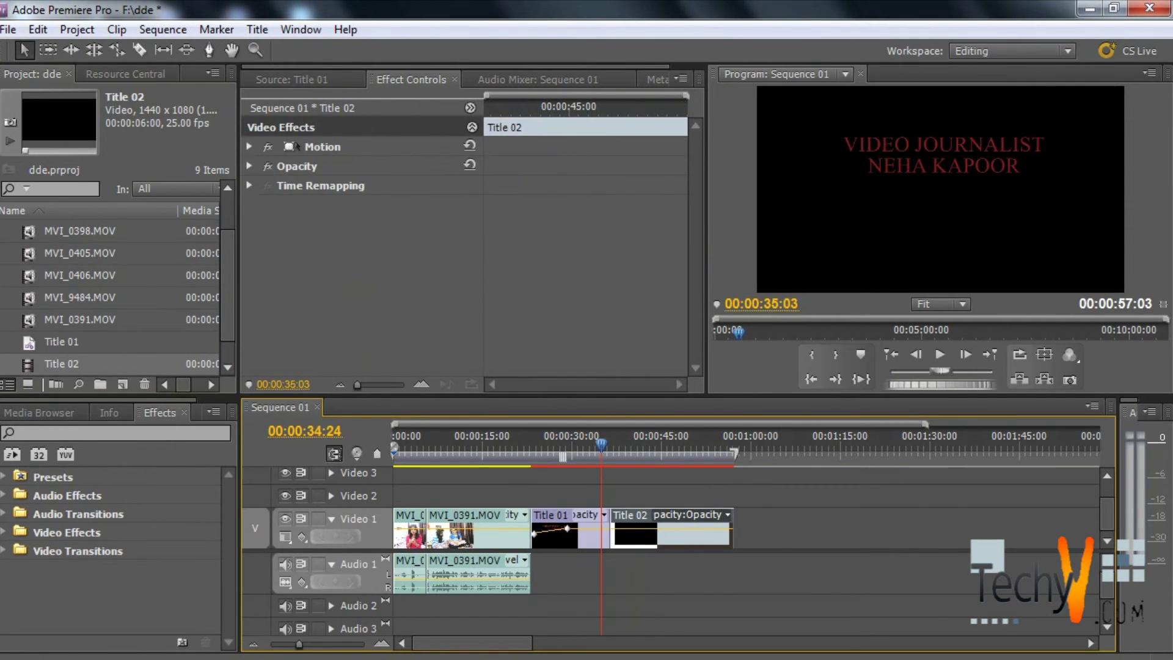
key("space")
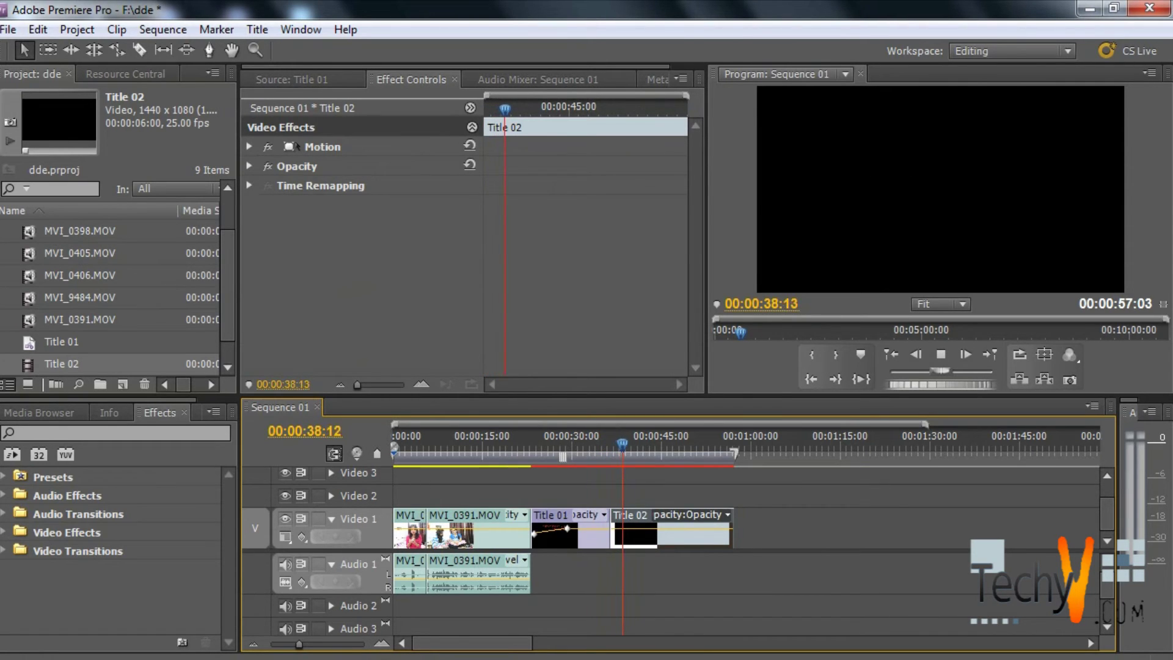
Preview the credits rolling upward, then park the playhead past their end.
left_click(655, 444)
left_click_drag(655, 444, 662, 444)
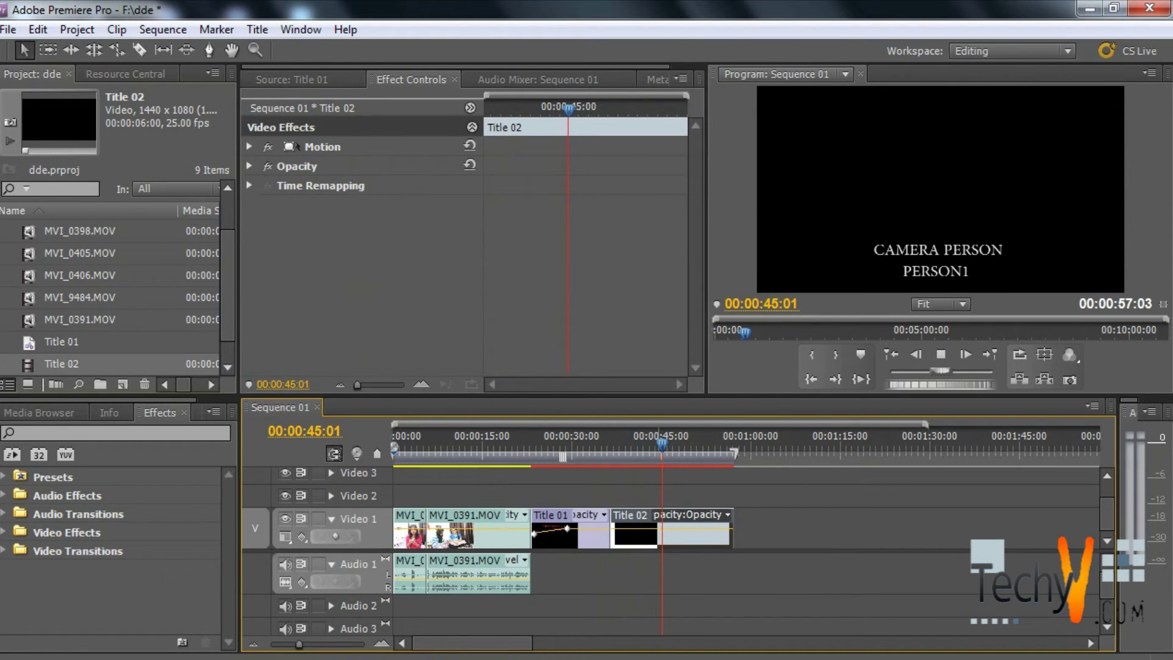
key("space")
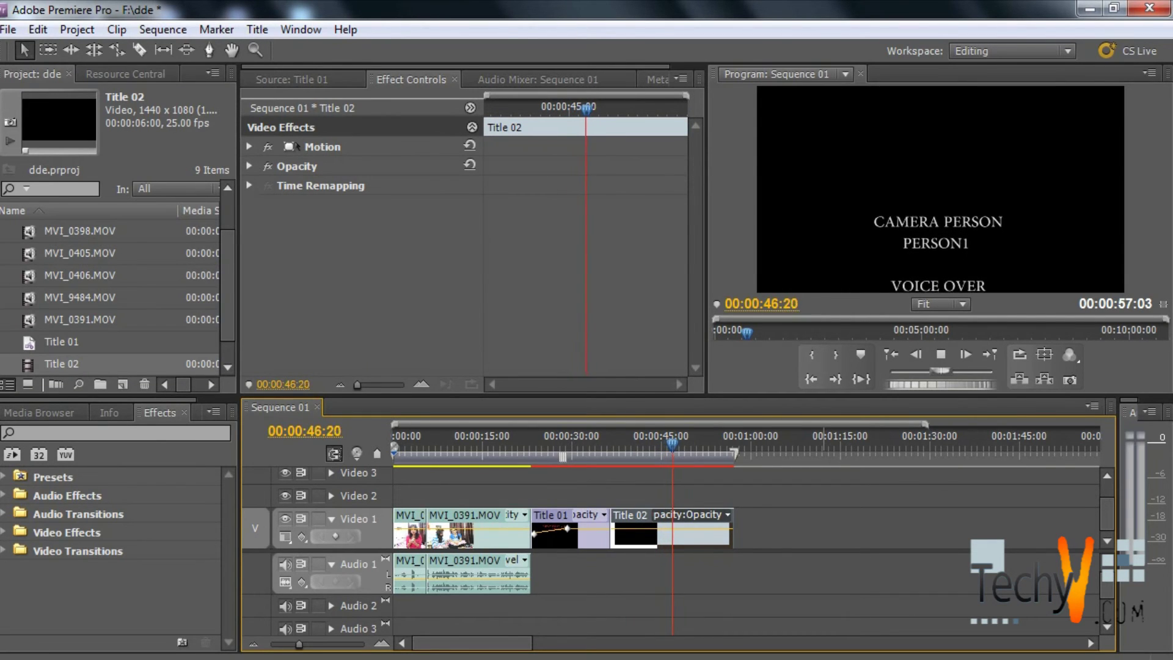
key("space")
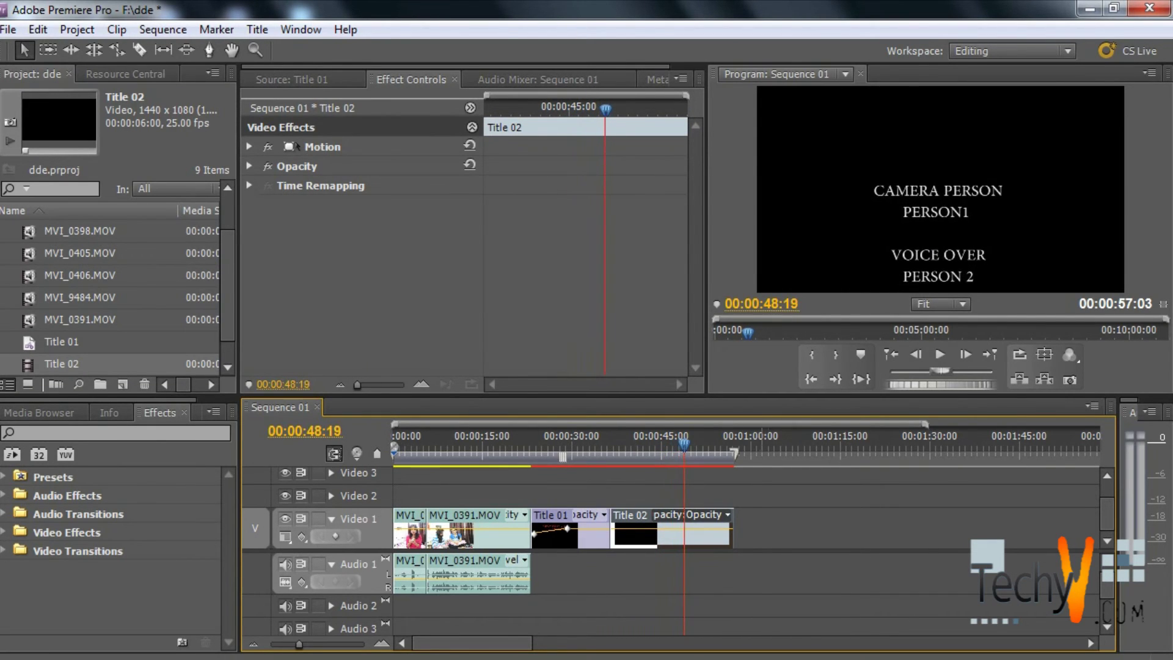
left_click(759, 444)
left_click(257, 29)
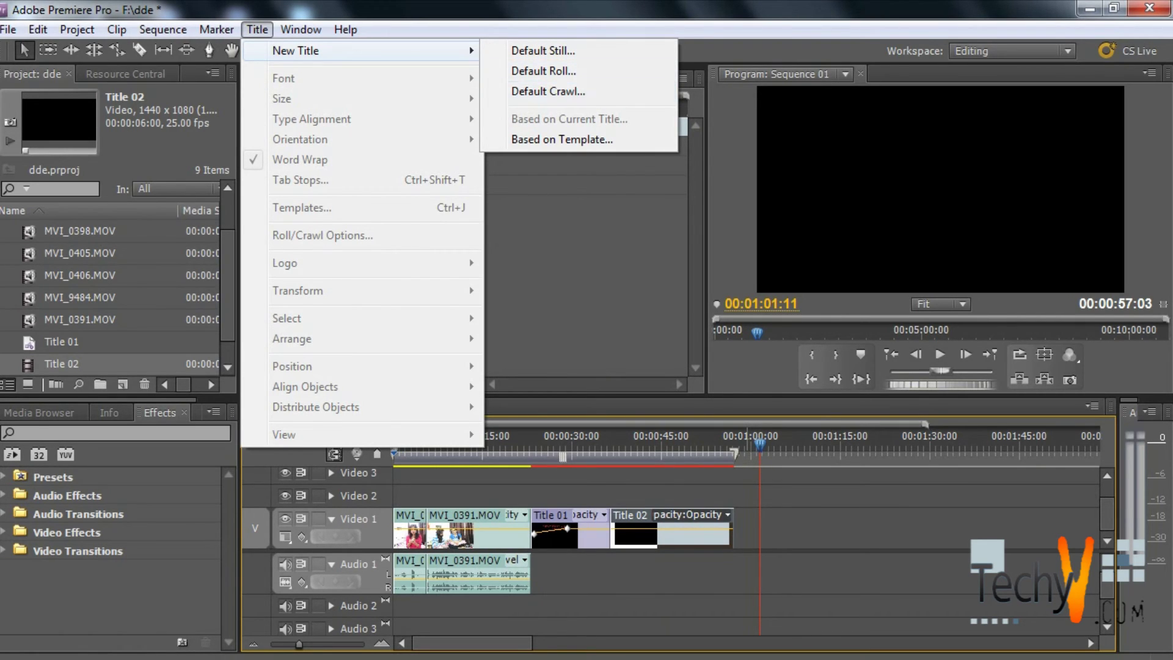
key("Escape")
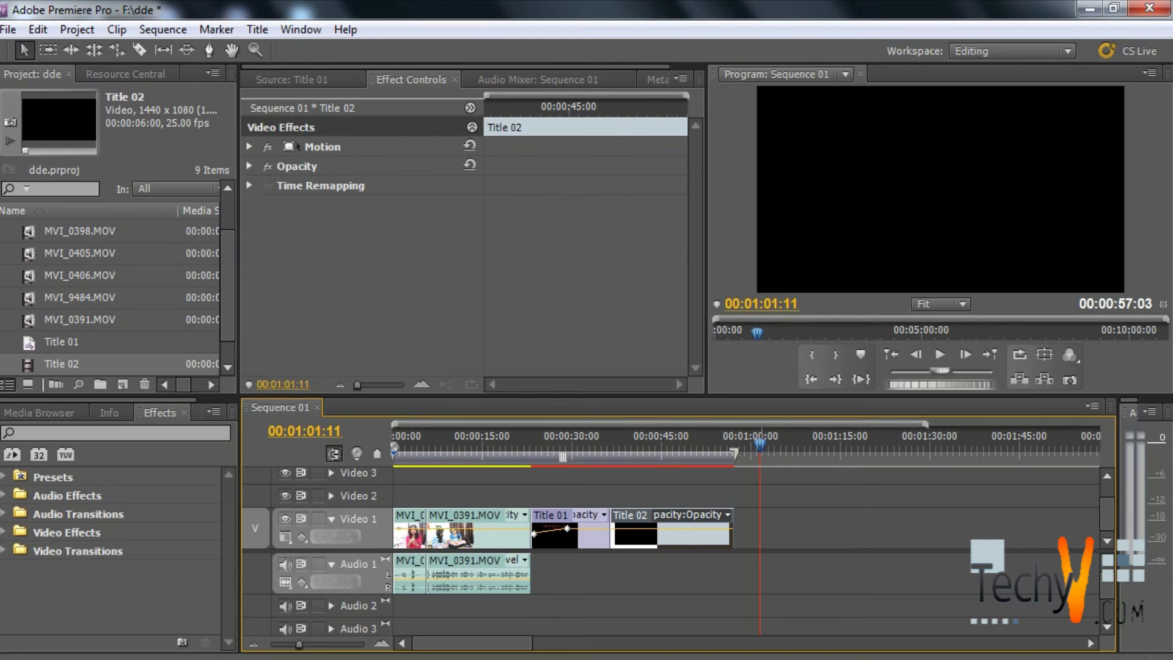
left_click(557, 444)
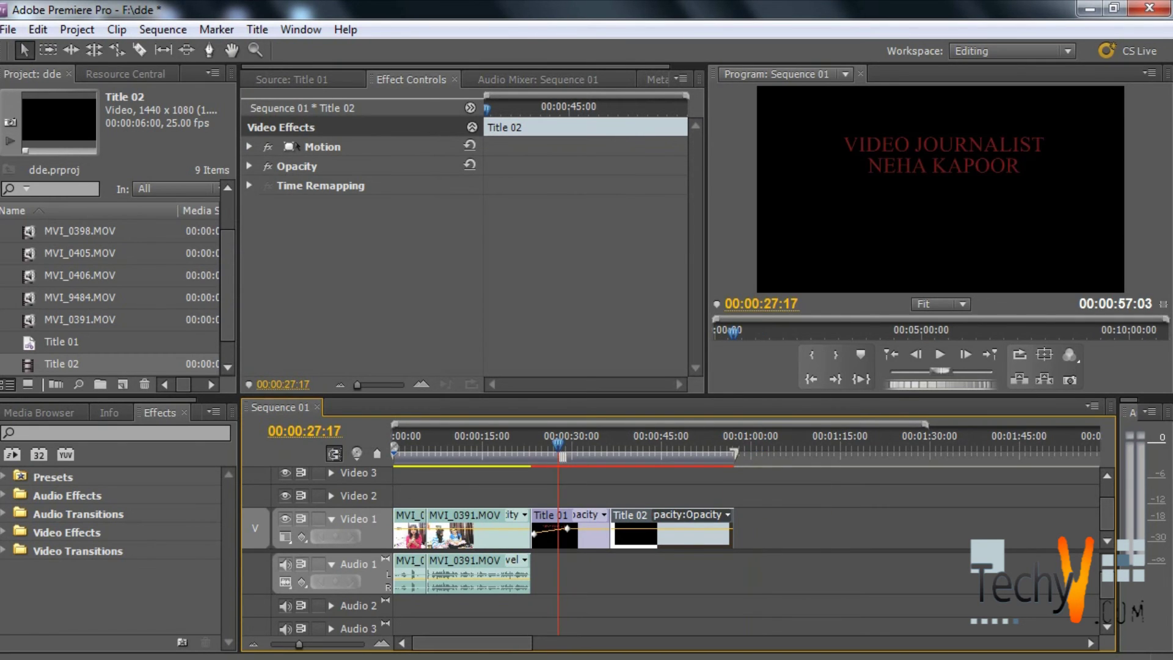
left_click(683, 444)
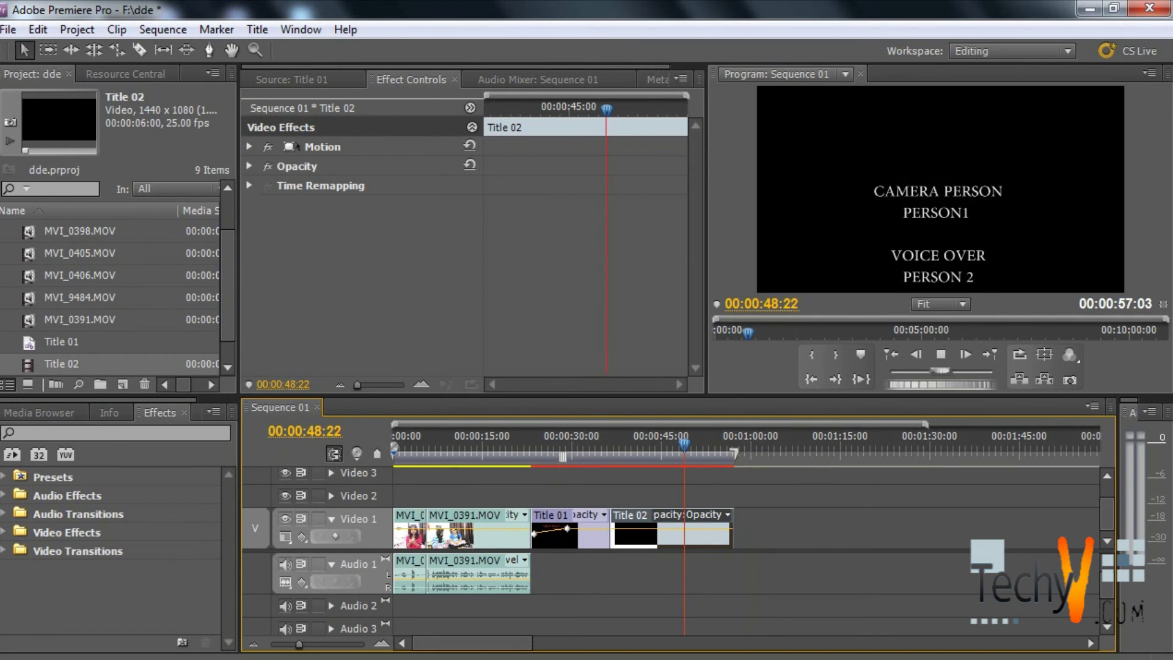